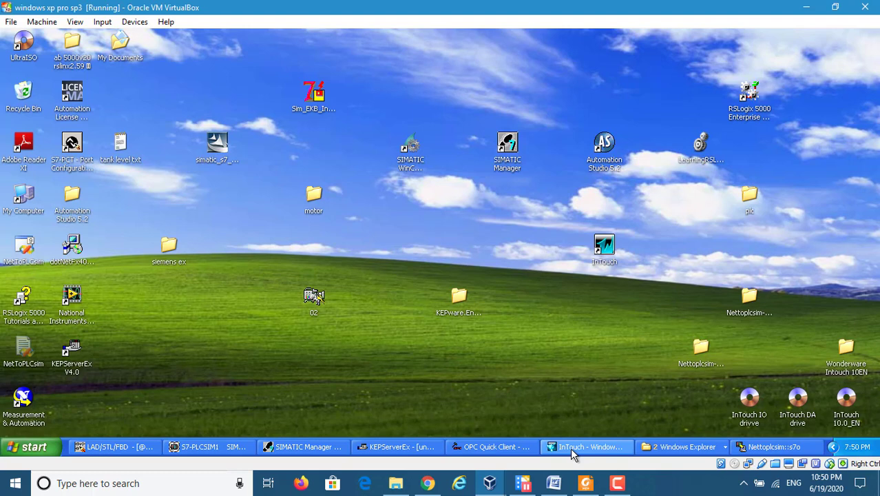
Step: Switch to InTouch WindowMaker and open the Access Names list of the TANK1 application
click(572, 449)
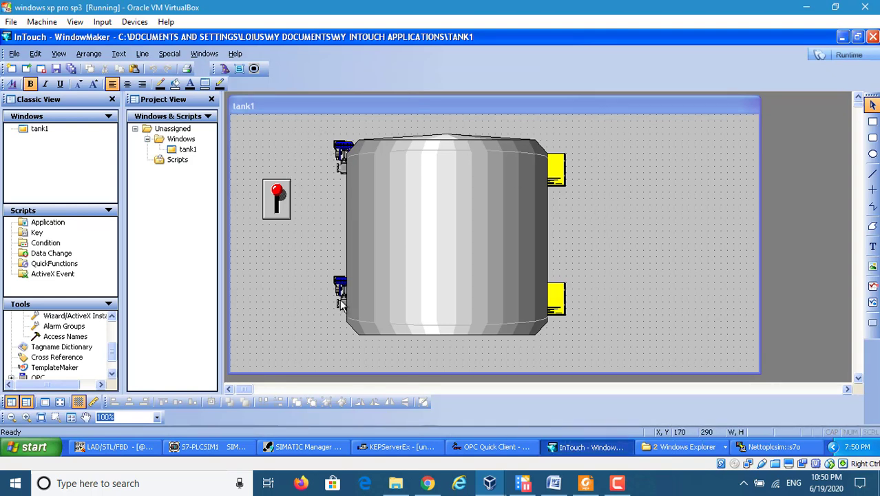
click(111, 316)
click(112, 316)
click(111, 316)
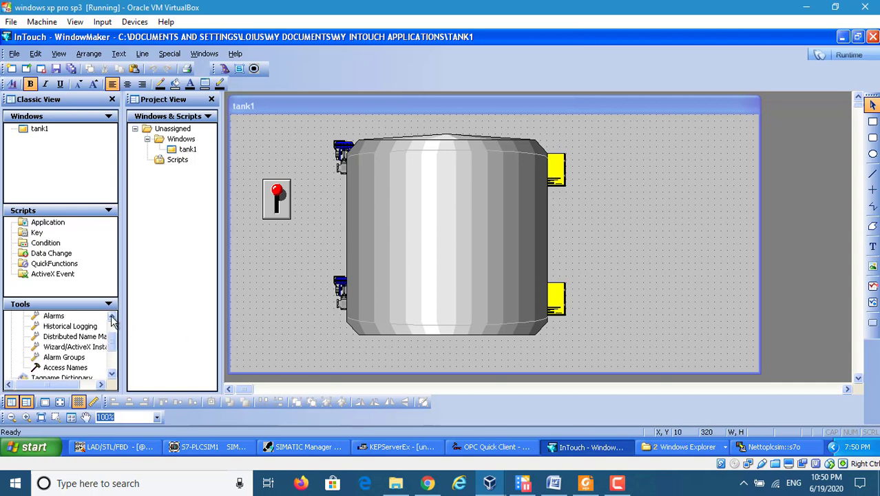
click(112, 372)
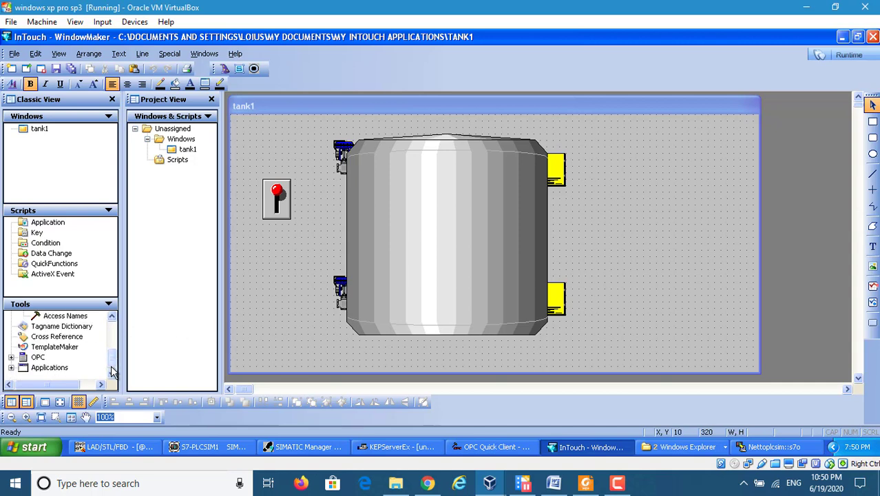
click(112, 316)
click(79, 328)
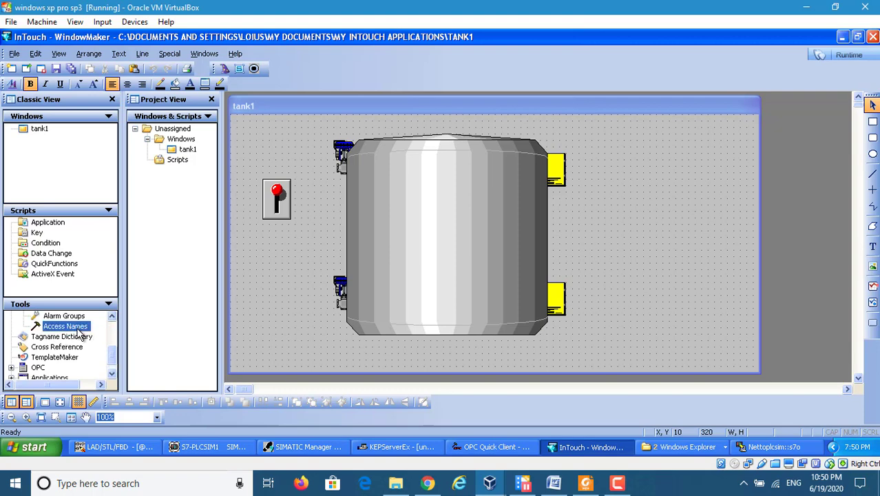
double_click(78, 332)
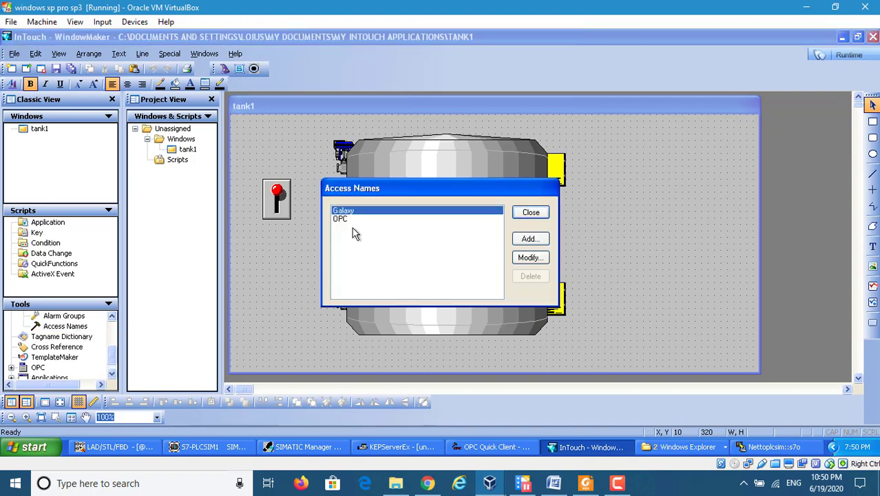
click(530, 238)
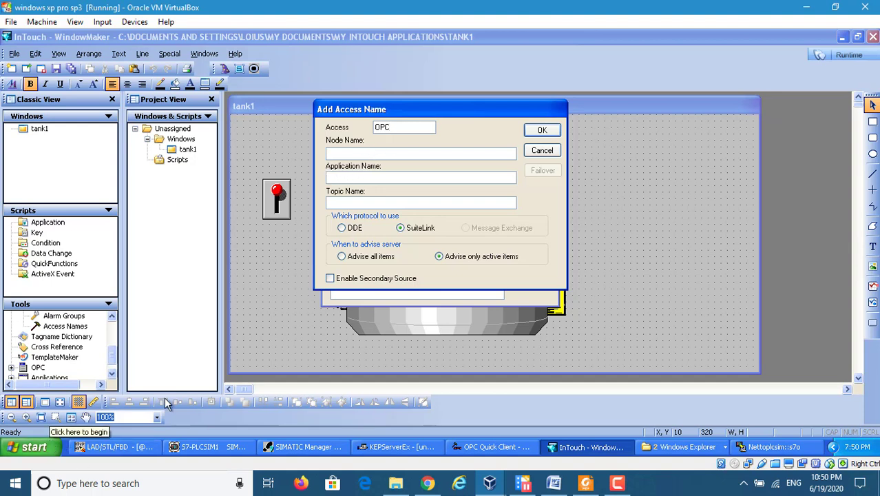
click(542, 130)
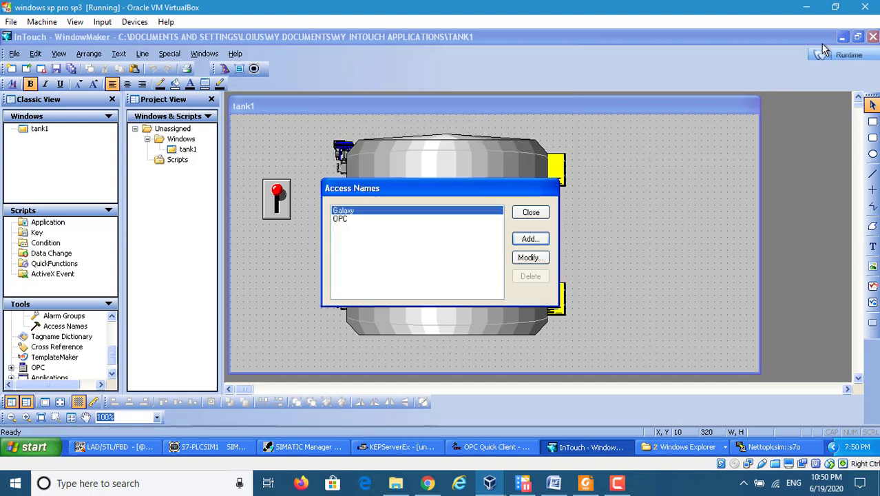
click(531, 212)
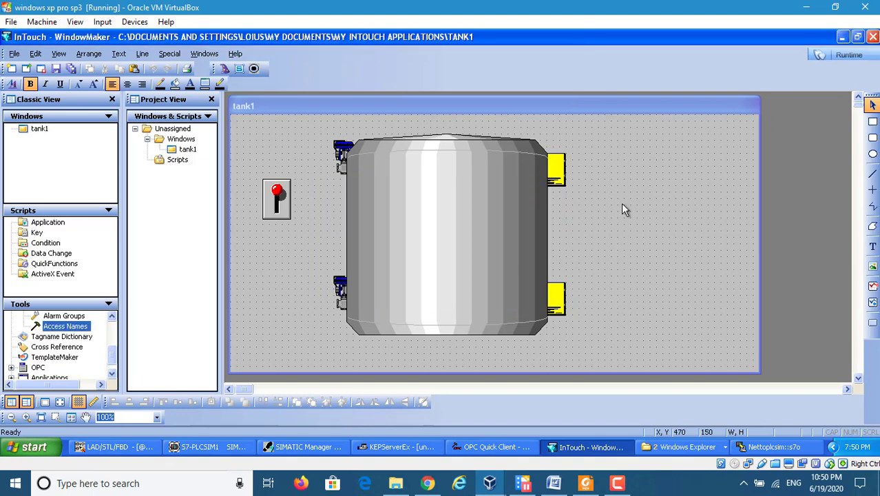
Step: Locate the program file behind the KEPServerEx V4.0 desktop shortcut in its installation folder
click(842, 37)
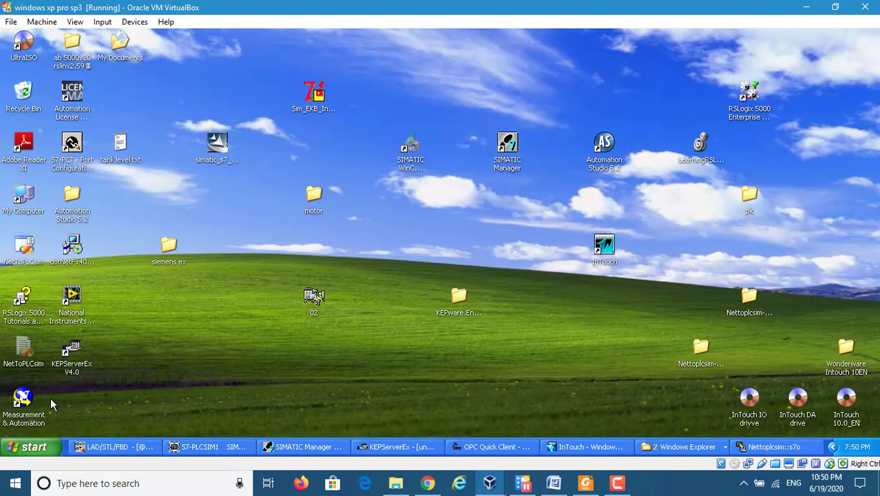
double_click(72, 352)
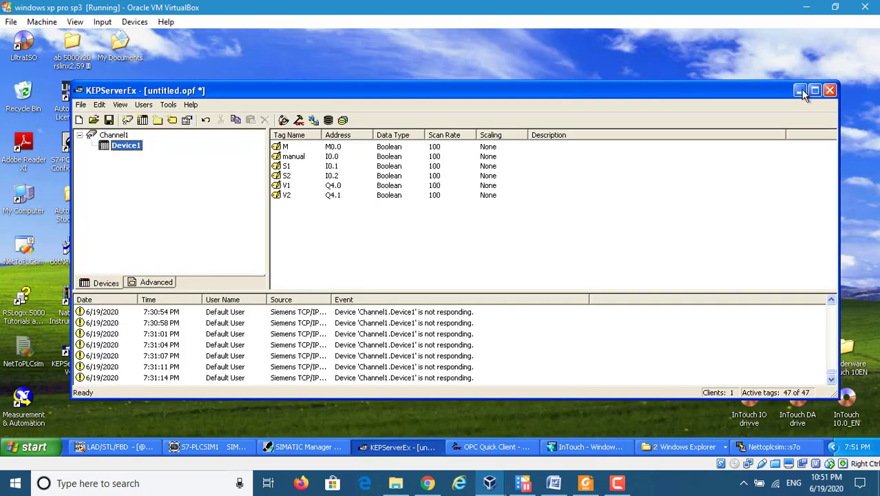
click(803, 94)
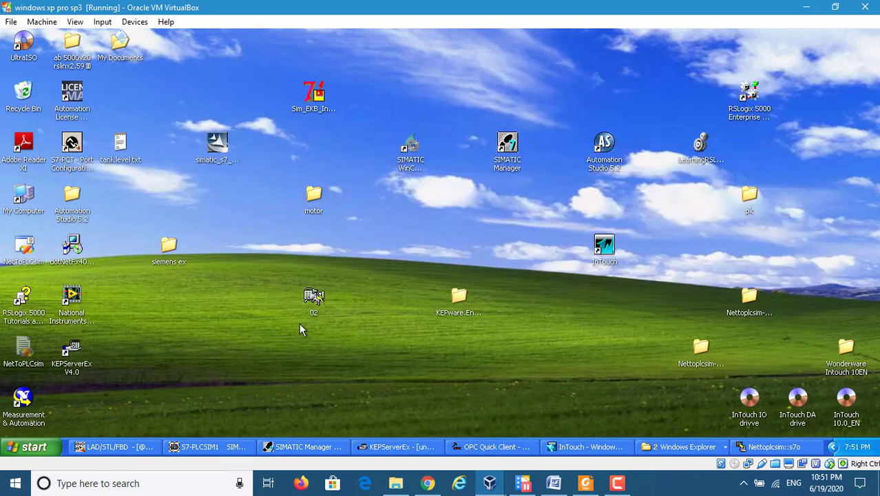
right_click(67, 365)
click(91, 354)
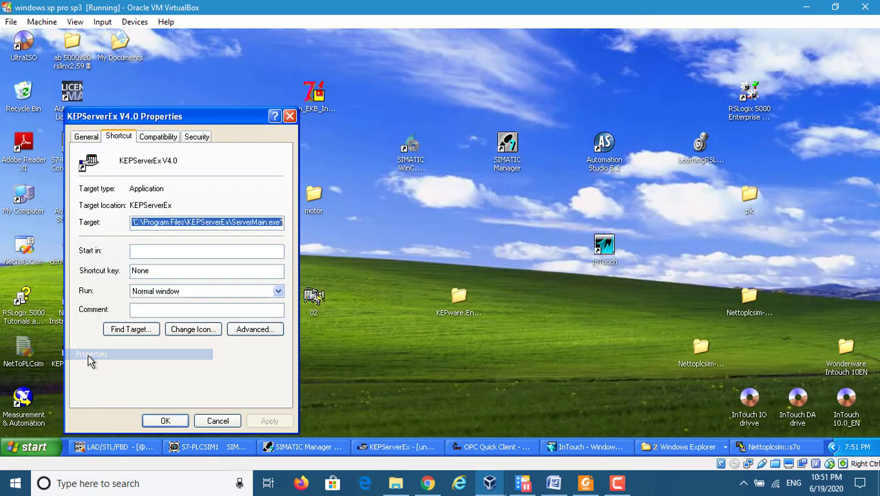
click(141, 332)
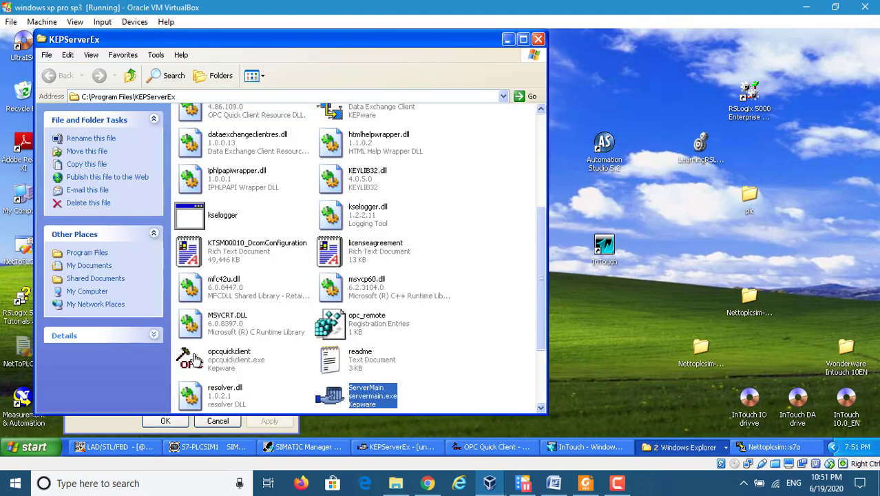
Step: Copy the file name ServerMain from the KEPServerEx program file and put the folder window away
right_click(373, 397)
click(399, 371)
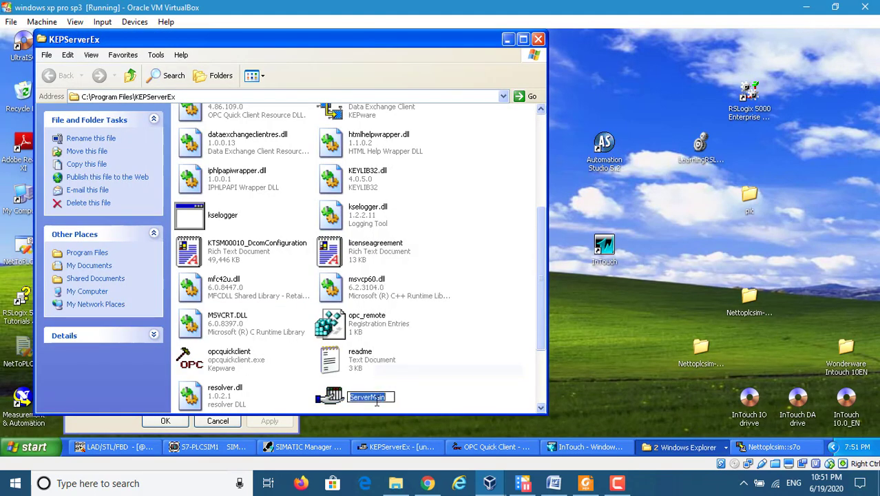
right_click(376, 398)
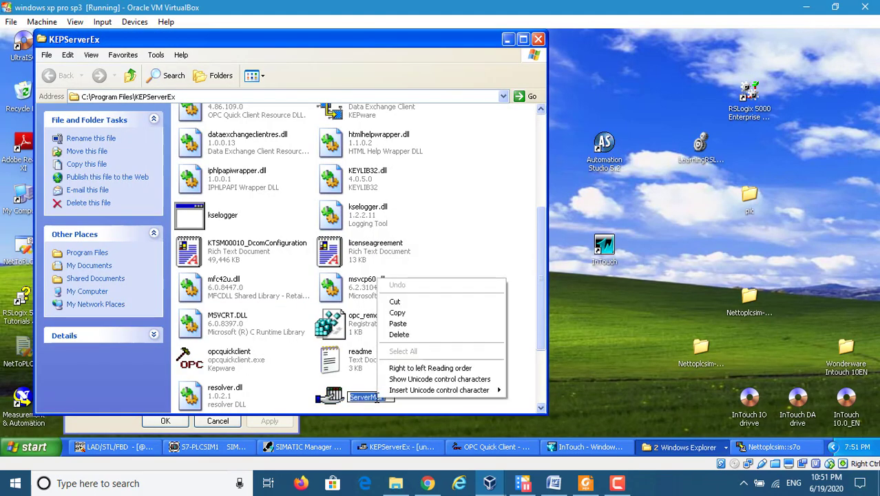
click(406, 313)
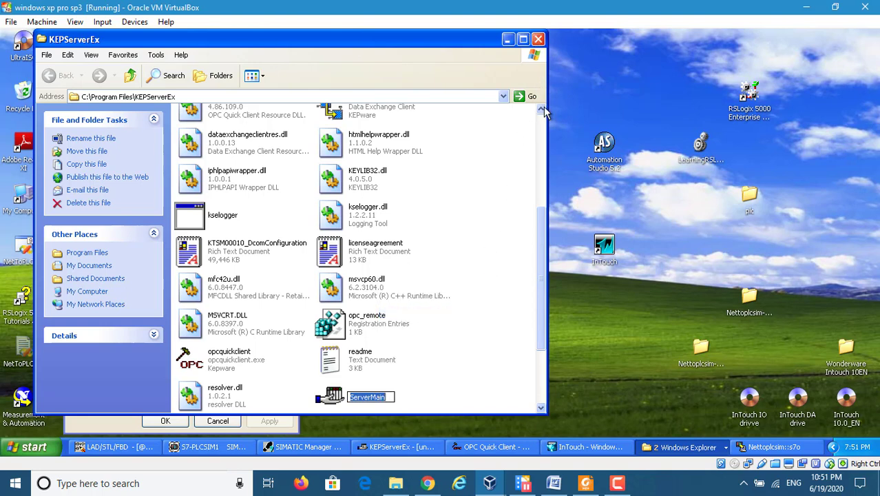
click(508, 40)
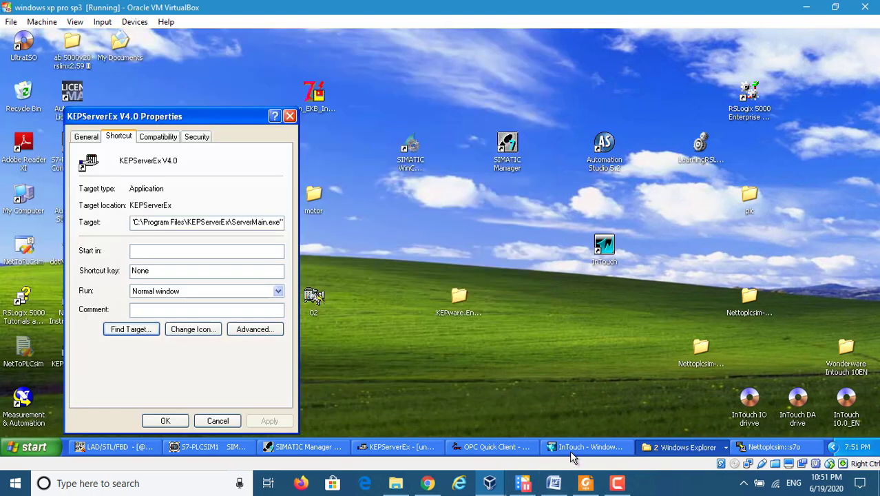
Step: Switch to InTouch WindowMaker and start a new access name OPC with the copied ServerMain as its application name
click(573, 449)
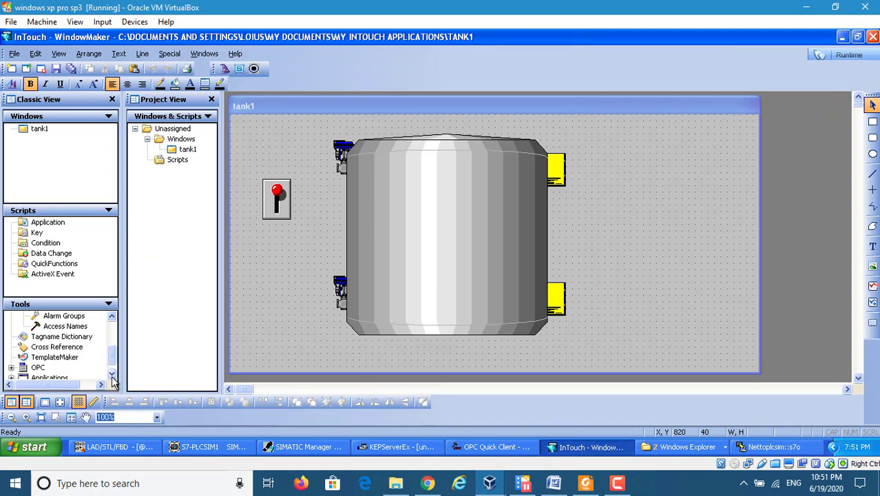
click(111, 374)
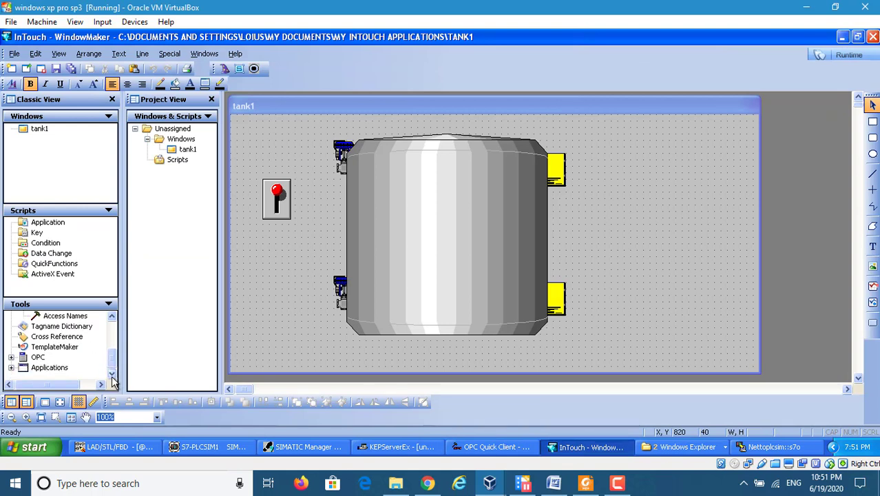
click(112, 315)
double_click(71, 327)
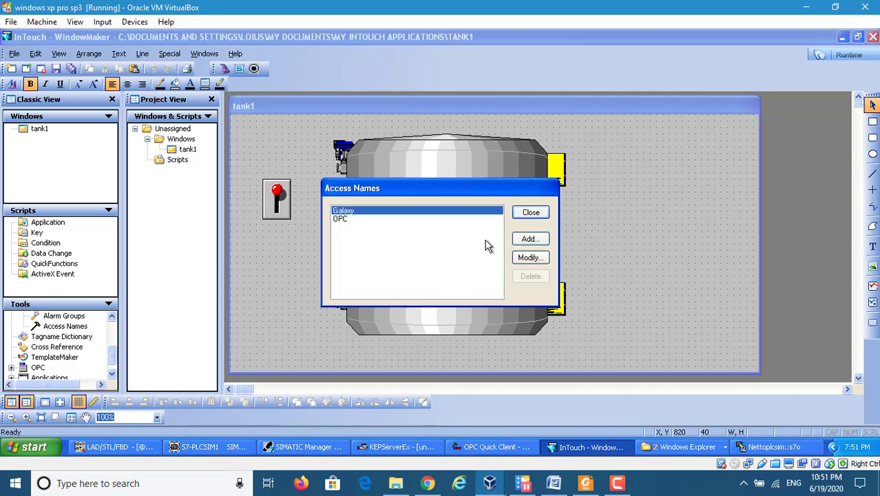
click(527, 239)
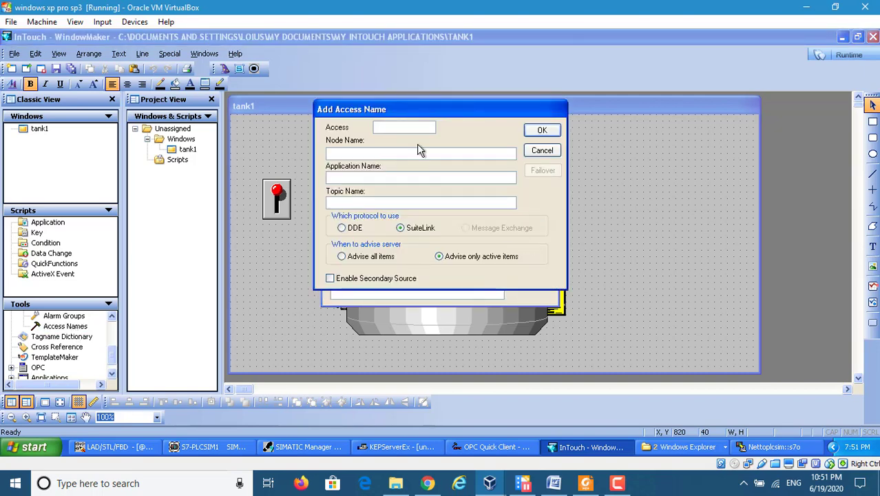
text(OPC)
right_click(354, 176)
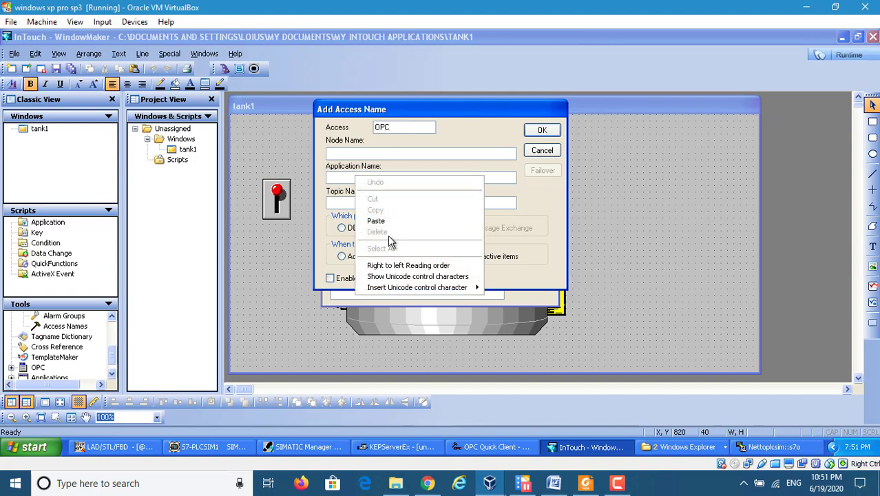
click(387, 223)
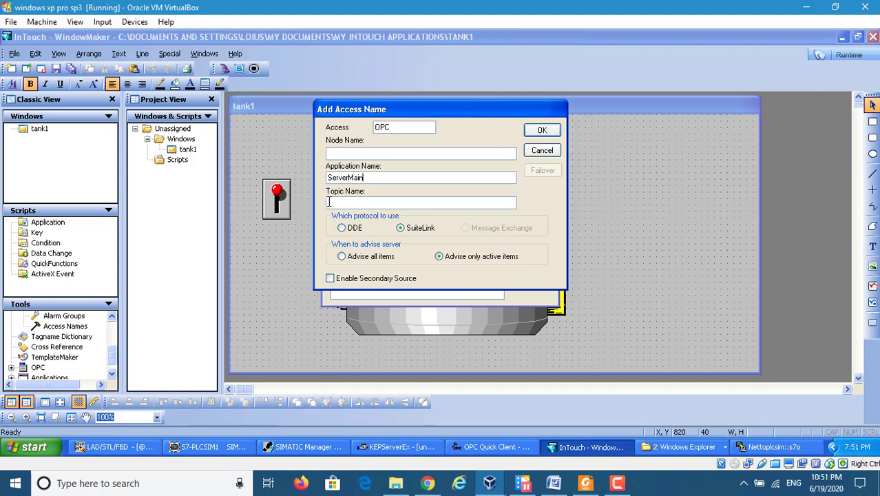
Step: Switch to KEPServerEx and copy the name of the Channel1_Device1 alias from the Alias Map
click(389, 447)
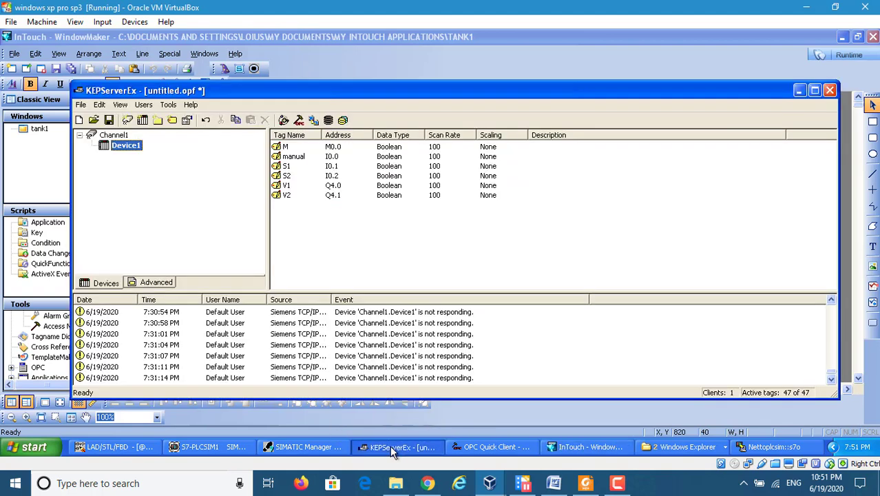
click(100, 105)
click(121, 162)
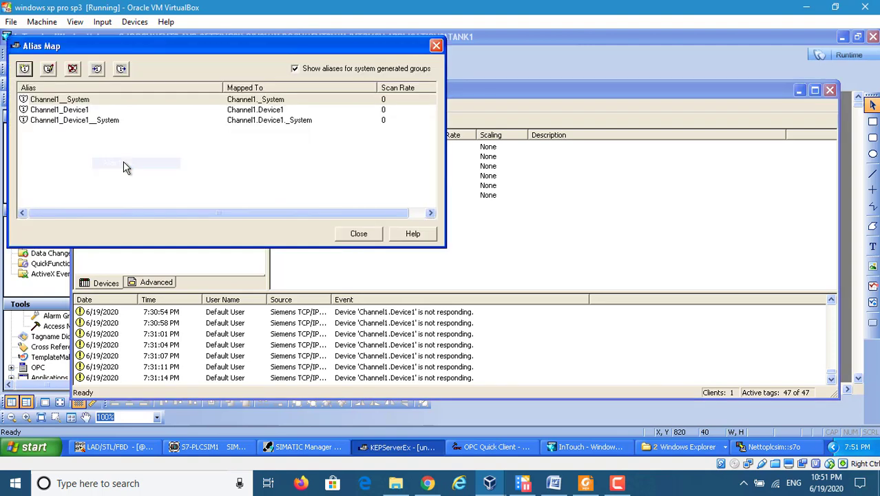
click(76, 111)
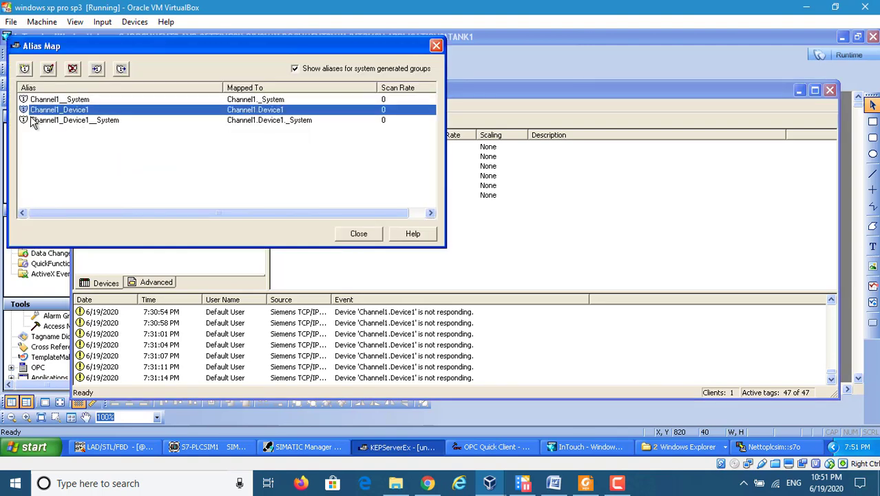
double_click(163, 109)
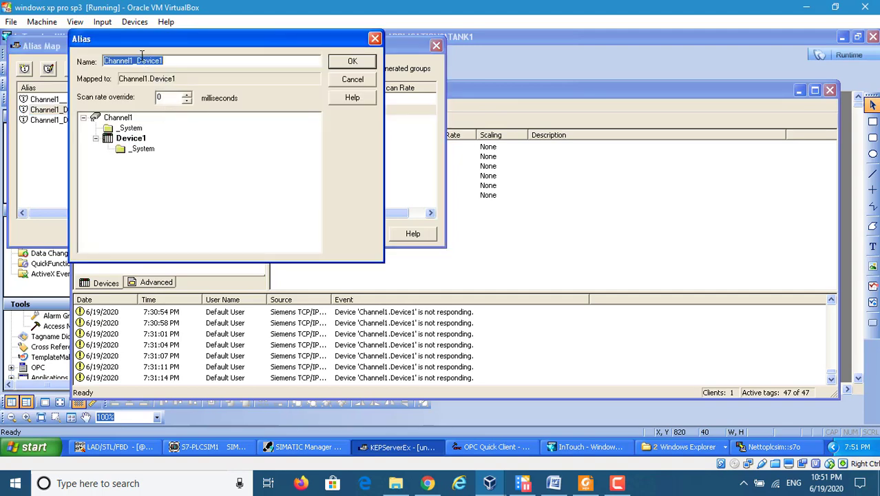
right_click(142, 55)
click(172, 90)
click(346, 60)
click(361, 233)
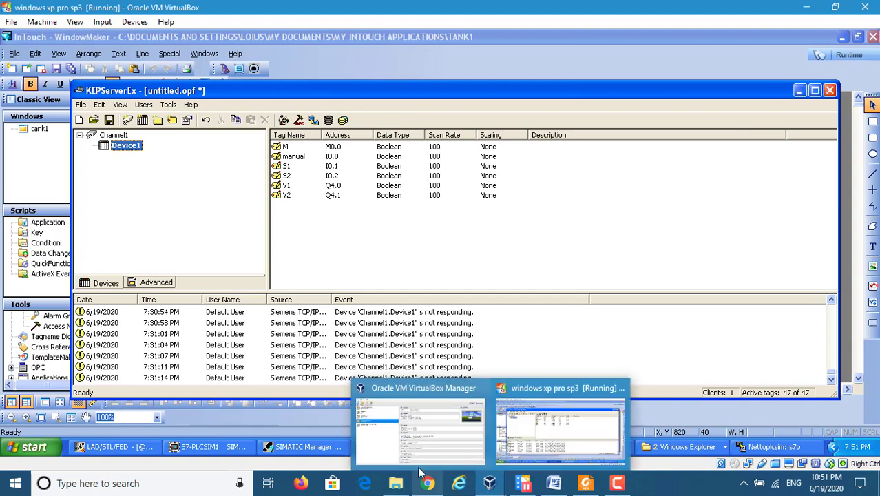
Step: Switch to InTouch WindowMaker, fill in the OPC access name with topic Channel1_Device1 and protocol DDE, and discard the entry
click(585, 451)
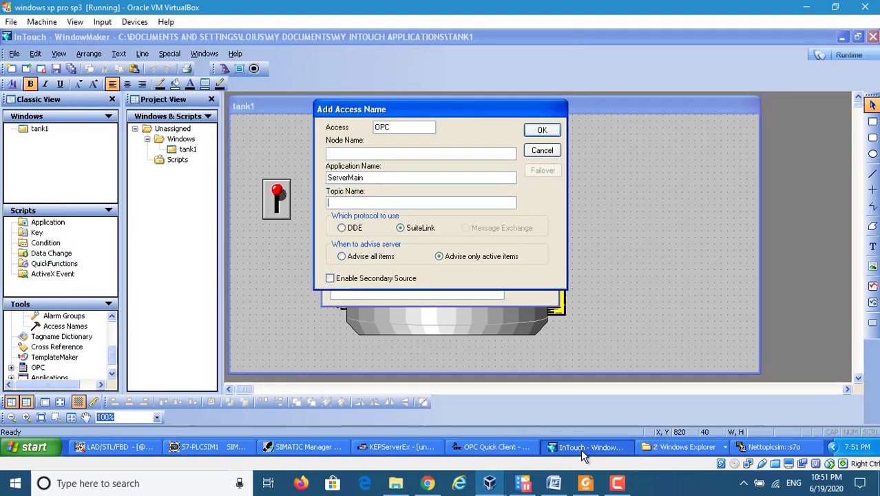
right_click(351, 201)
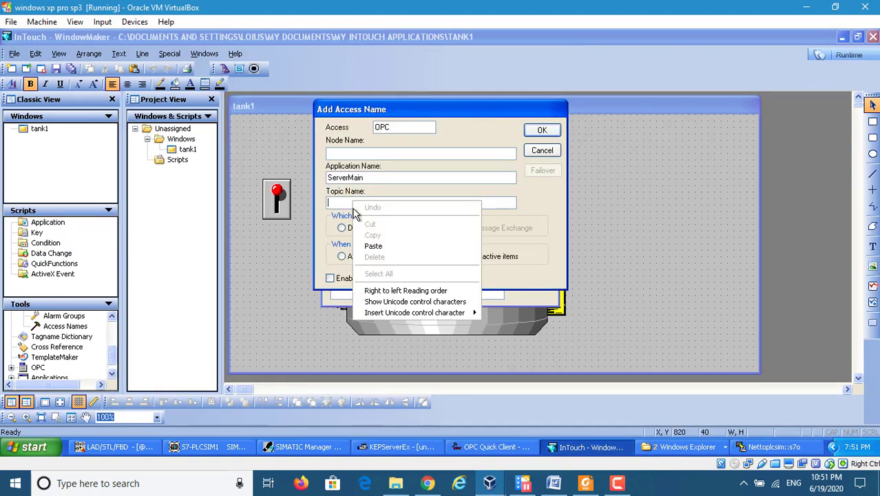
click(387, 249)
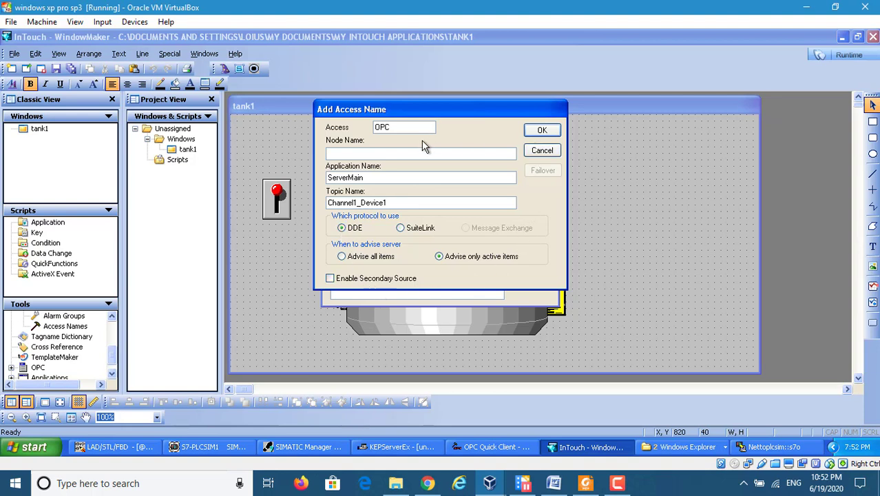
click(537, 152)
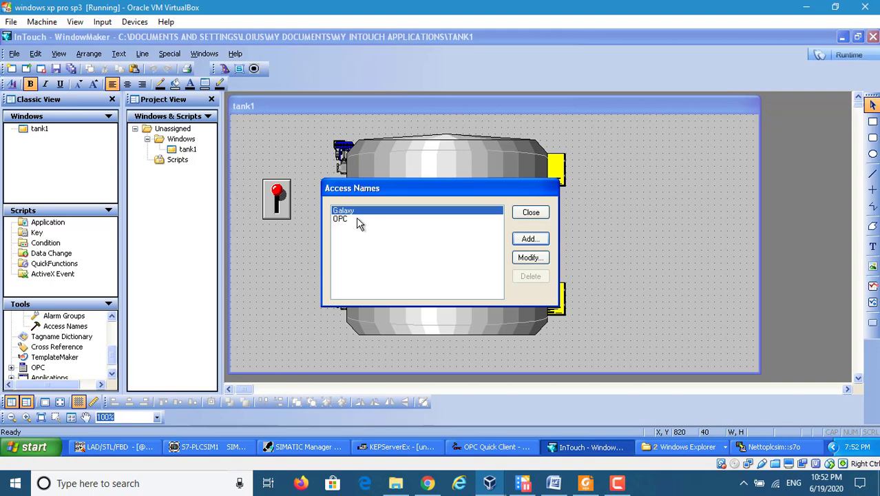
click(530, 212)
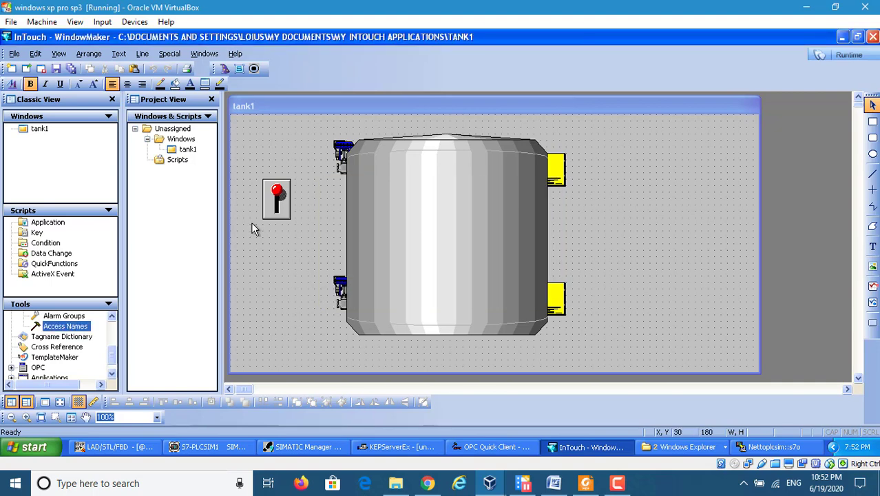
Step: Place a Fixture Switch from the Switches wizards in the tank1 window, below the existing switch
click(281, 217)
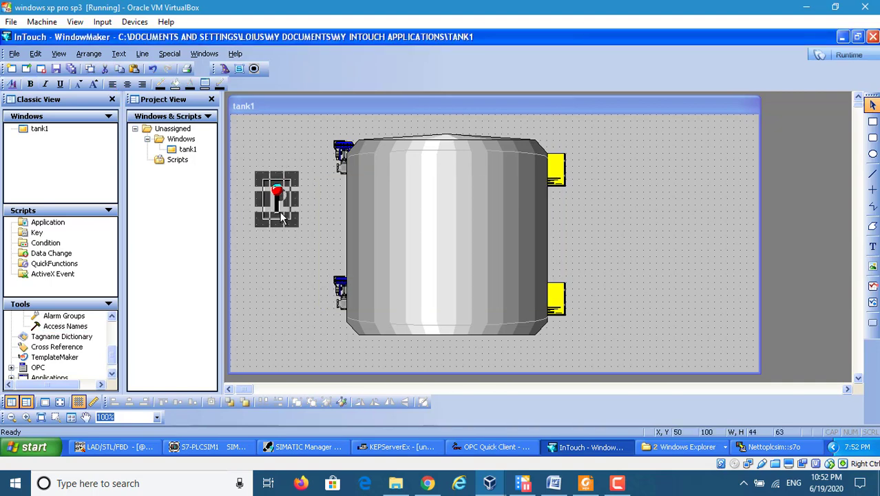
click(290, 272)
click(225, 68)
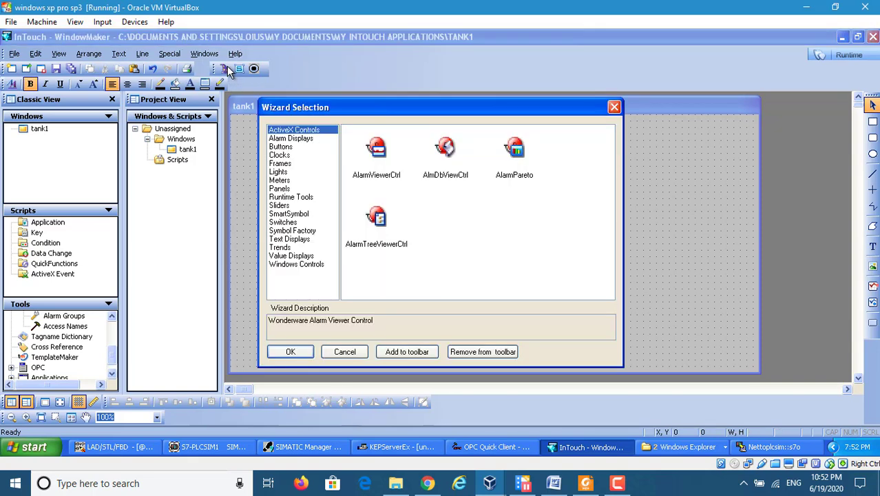
click(285, 214)
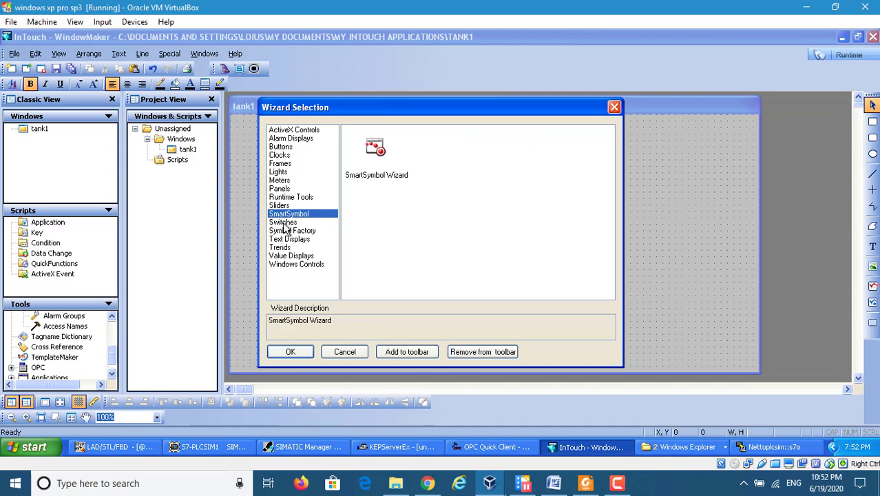
click(283, 222)
click(383, 171)
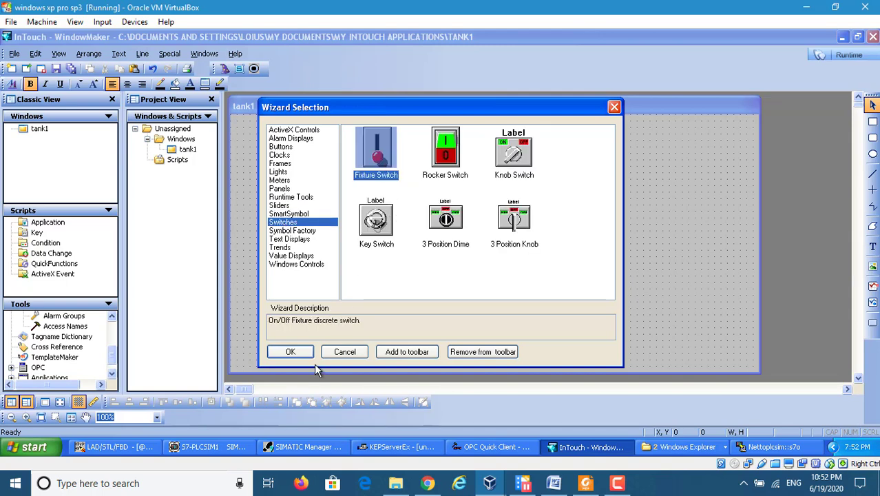
click(297, 355)
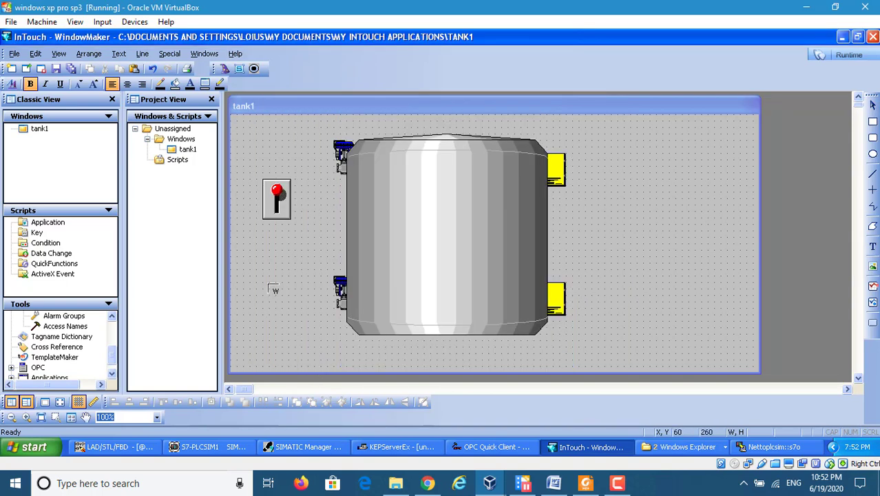
click(263, 276)
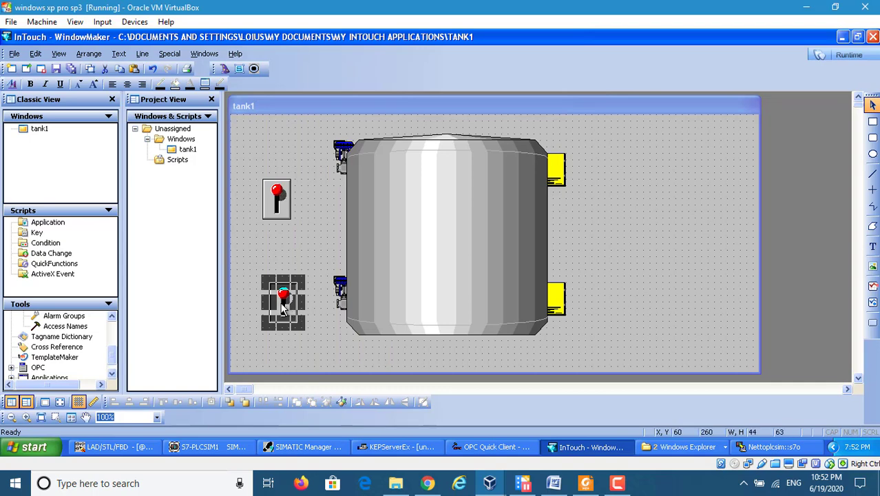
Step: Assign the tagname M1 to the new lower switch and define it as an I/O Discrete tag
double_click(283, 306)
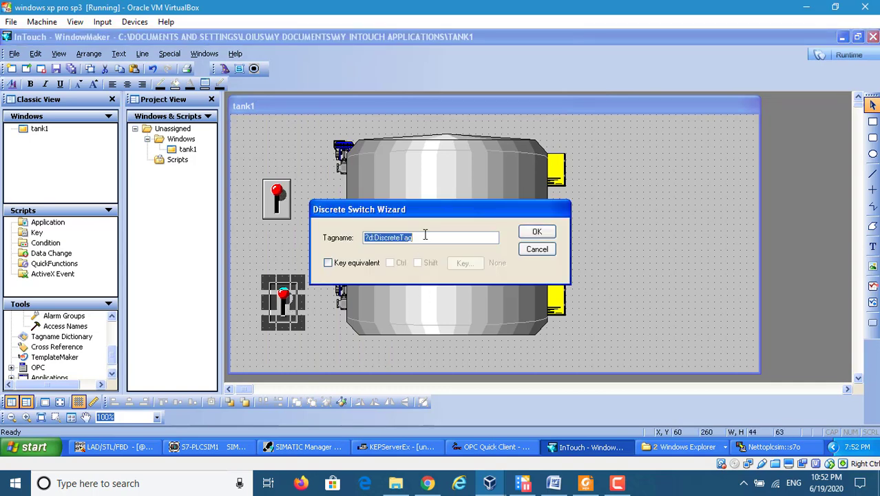
text(M1)
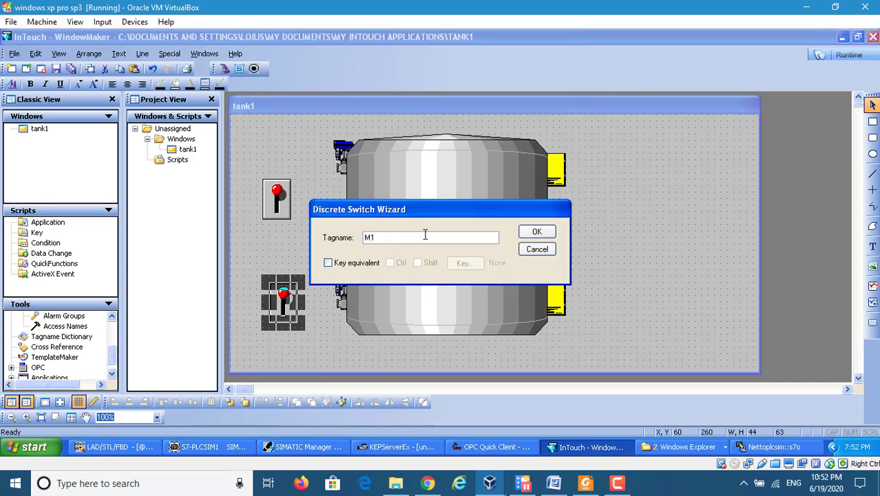
click(536, 232)
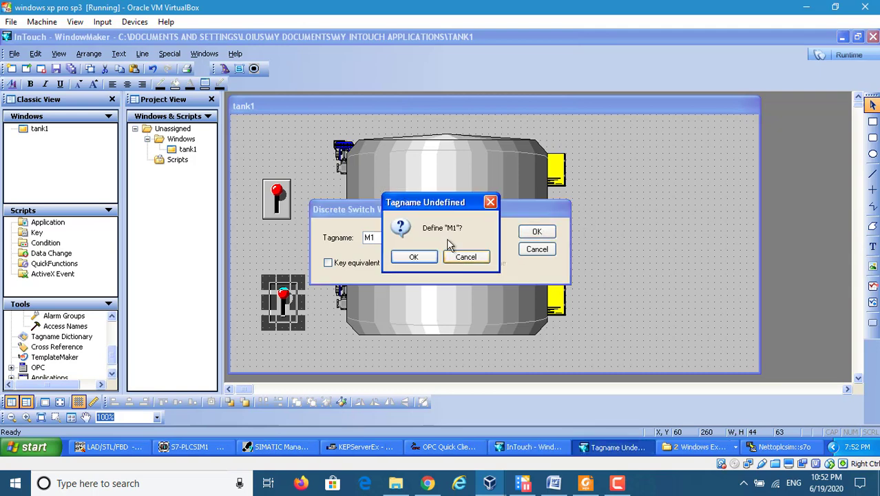
click(423, 255)
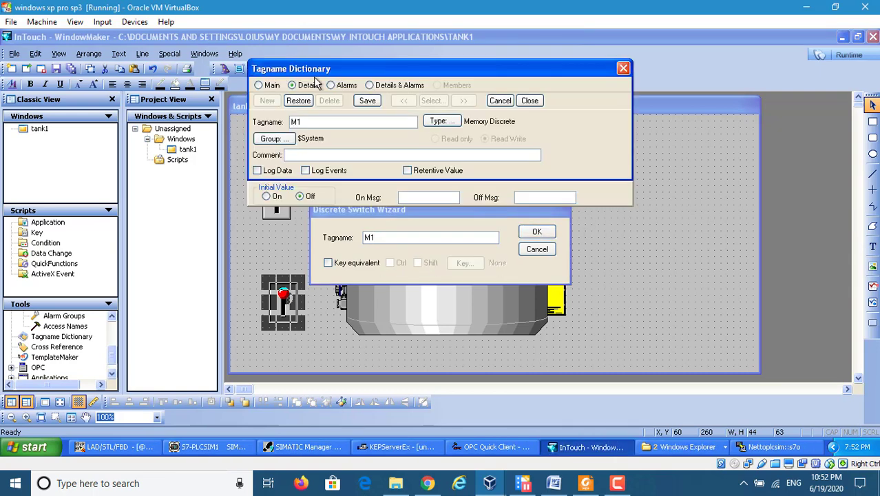
click(438, 121)
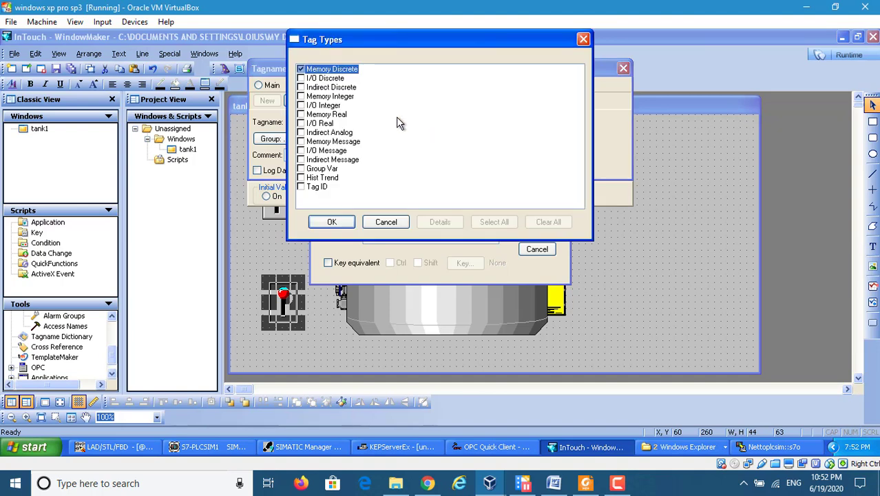
click(302, 79)
click(332, 222)
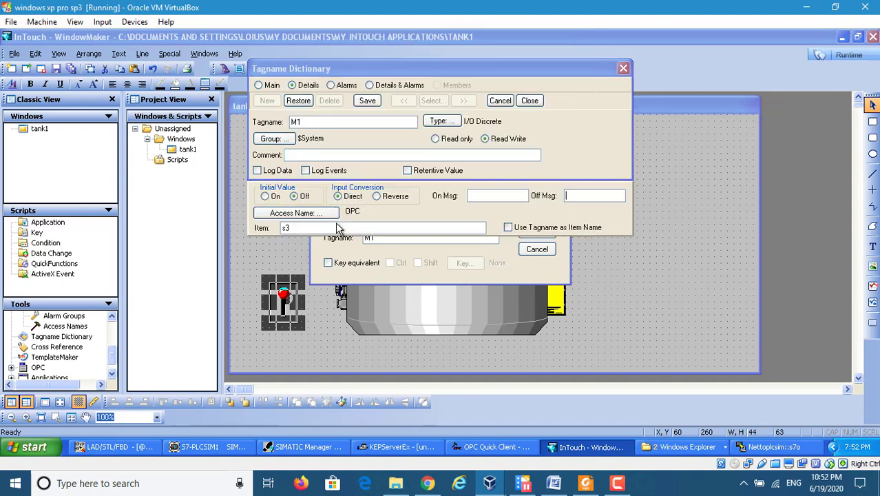
Step: Keep OPC as the access name for M1, use the tagname as its item name, and save the tag
click(290, 214)
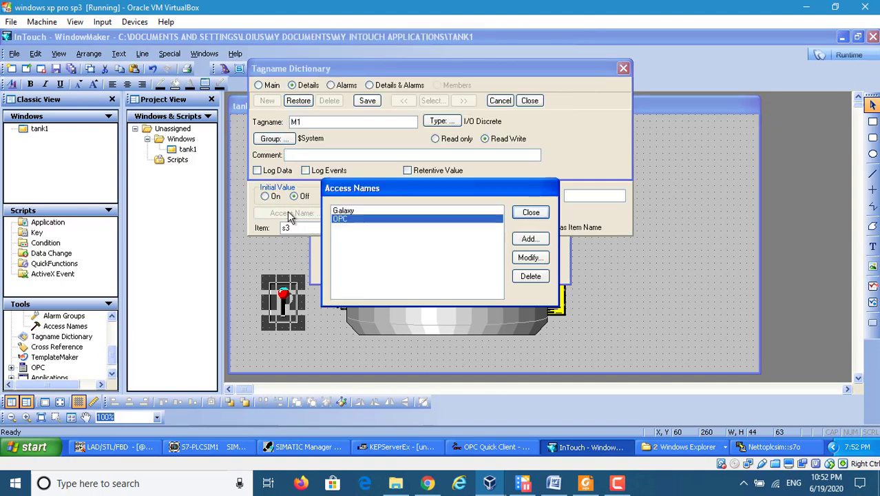
click(531, 212)
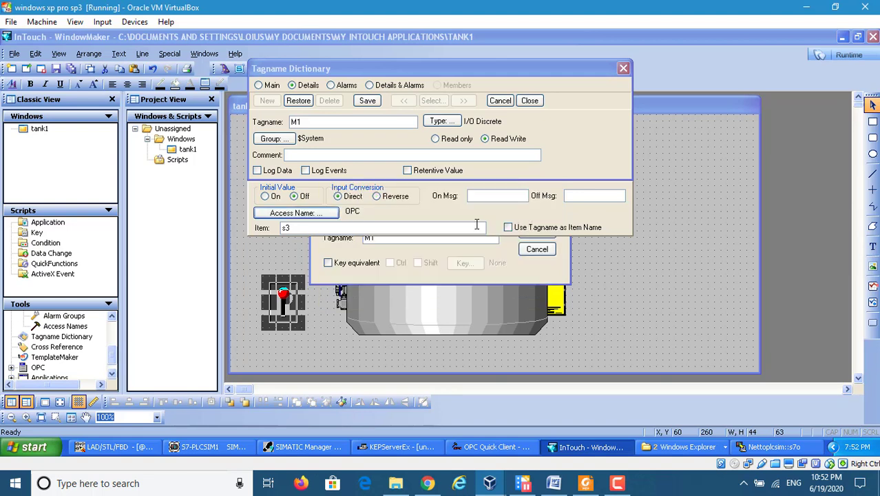
click(508, 227)
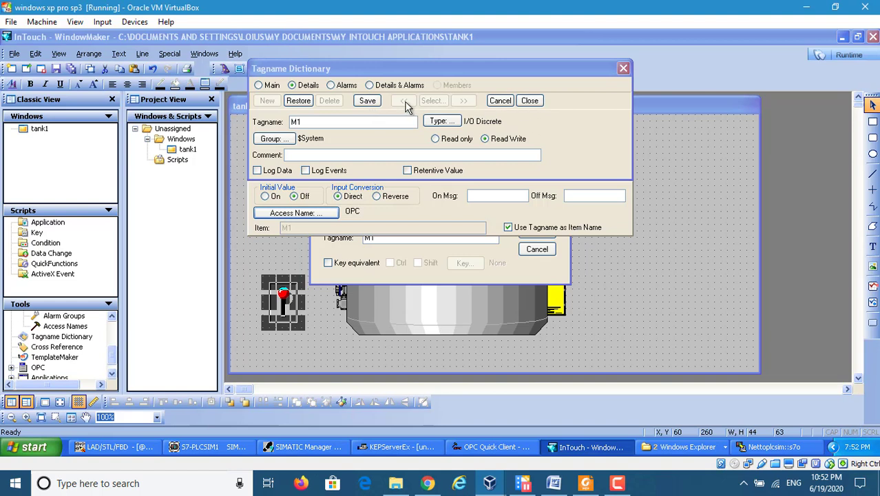
click(376, 103)
click(497, 101)
click(366, 104)
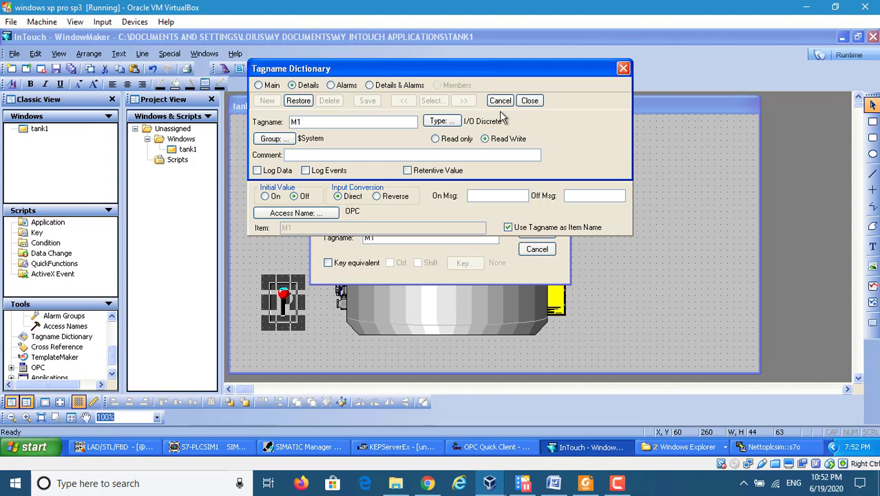
click(529, 102)
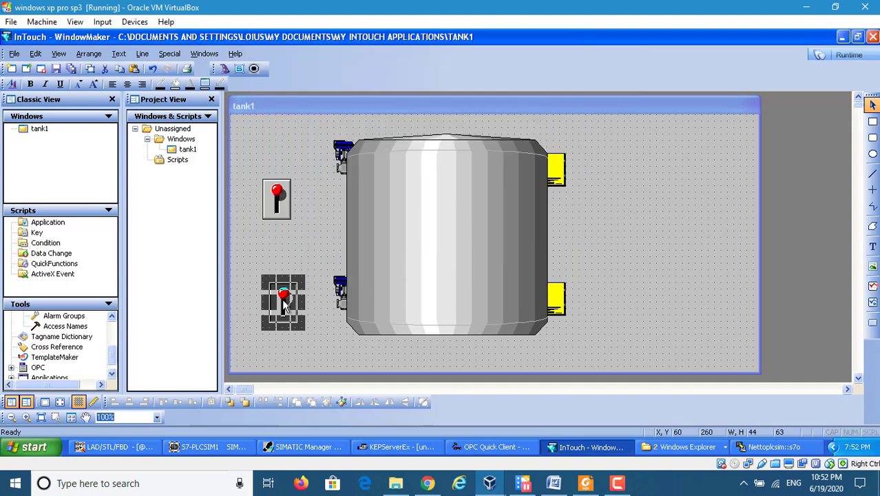
Step: Check the tagname assigned to the lower switch and cut that switch from the tank1 window
double_click(282, 298)
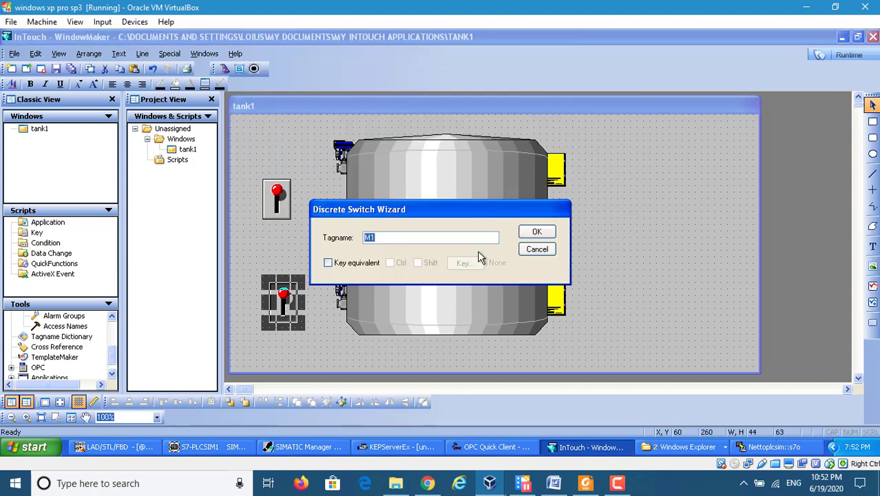
click(536, 250)
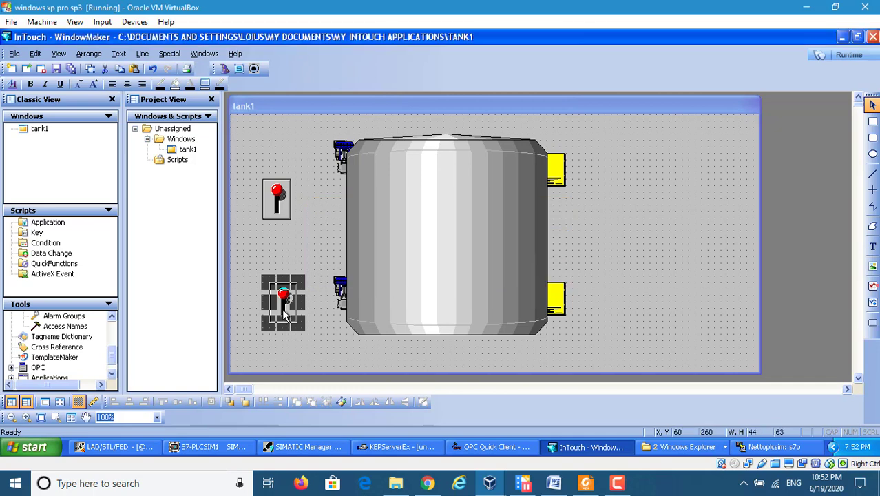
right_click(283, 311)
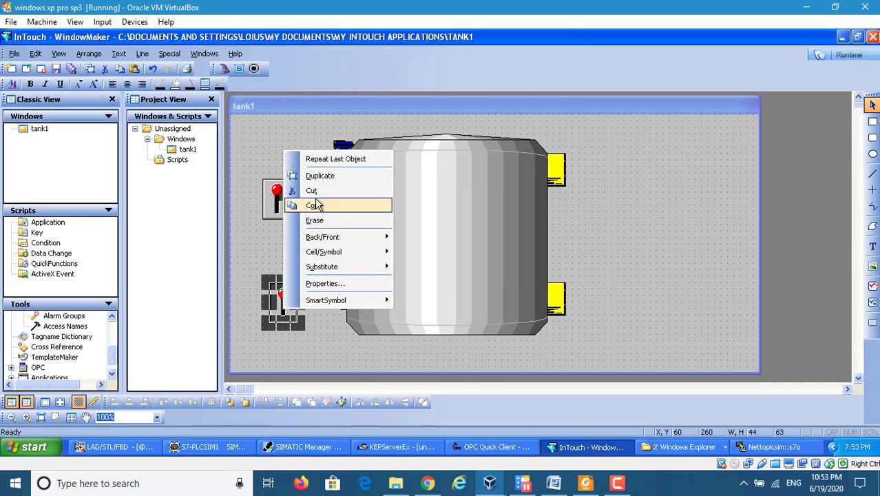
click(313, 190)
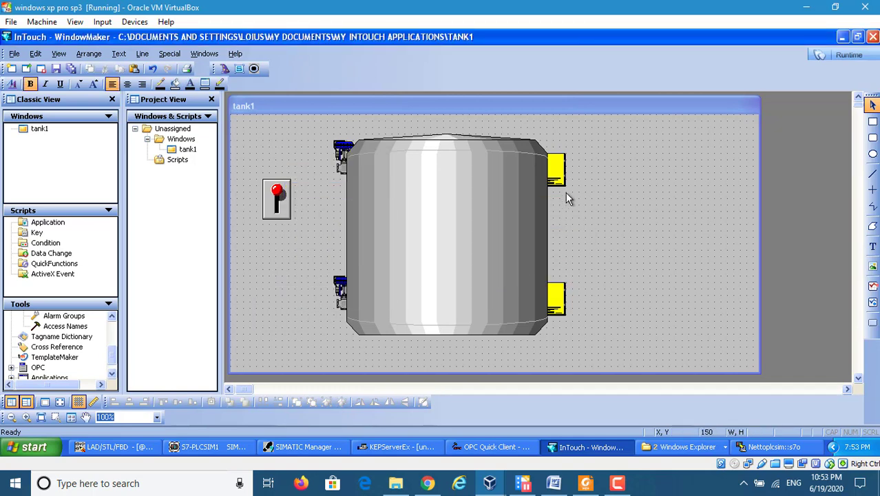
Step: Review the animation links of the tank's upper valve, and place a Symbol Factory wizard in the empty area beside the tank
double_click(343, 165)
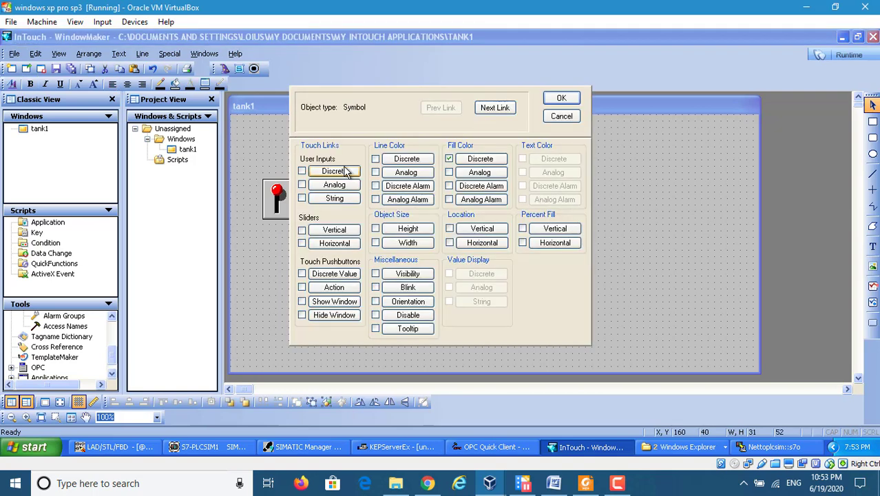
click(562, 117)
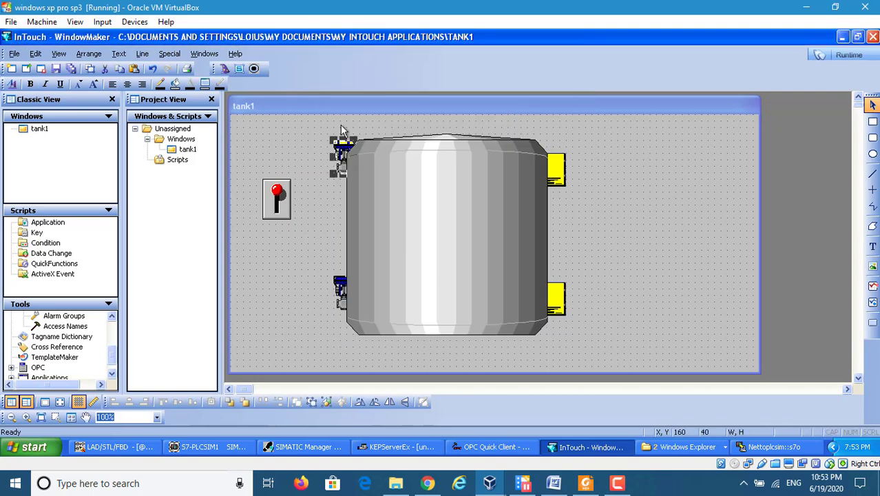
click(225, 68)
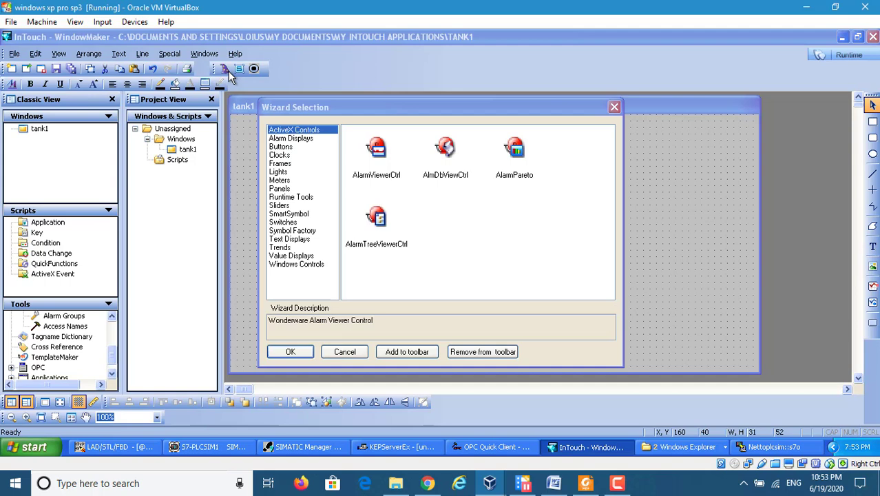
click(293, 231)
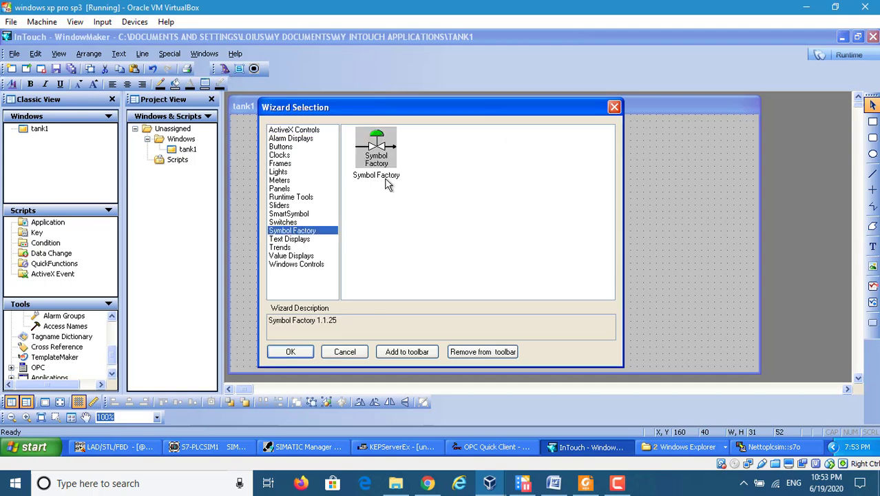
double_click(376, 152)
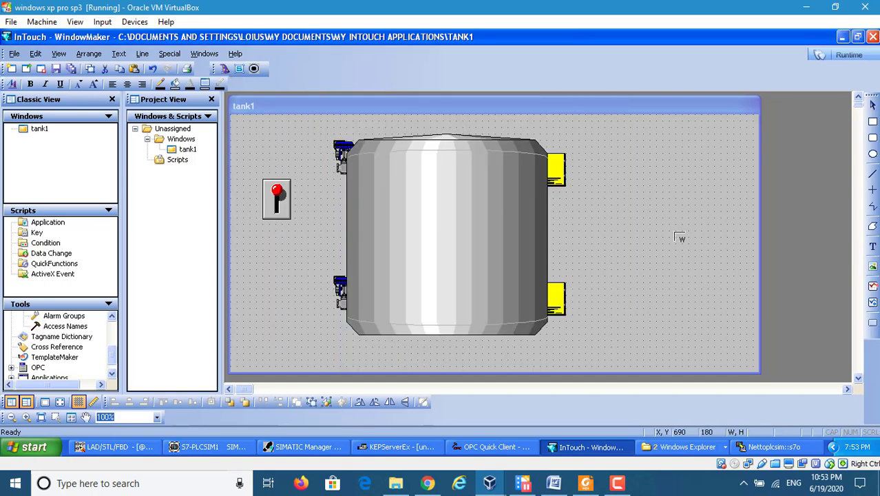
click(675, 234)
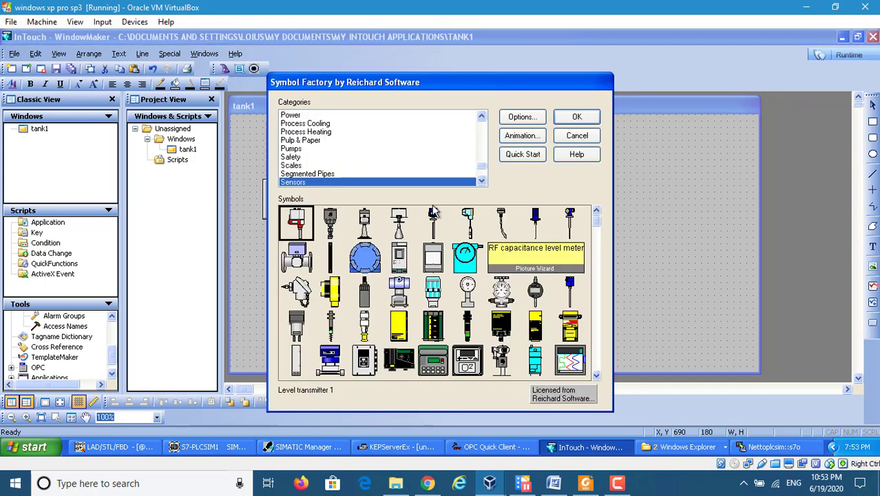
Step: Insert the Blue control valve with flange symbol from the Valves category
click(481, 180)
click(482, 180)
click(481, 180)
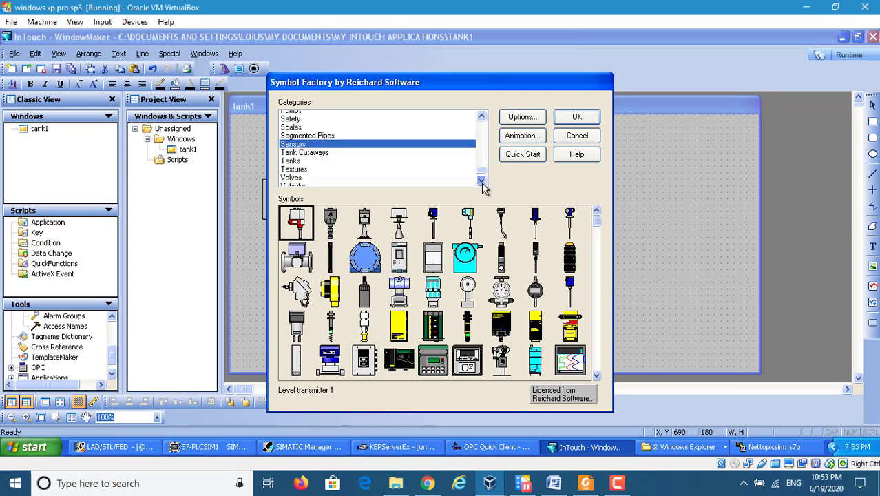
click(482, 180)
click(481, 181)
click(481, 180)
click(293, 158)
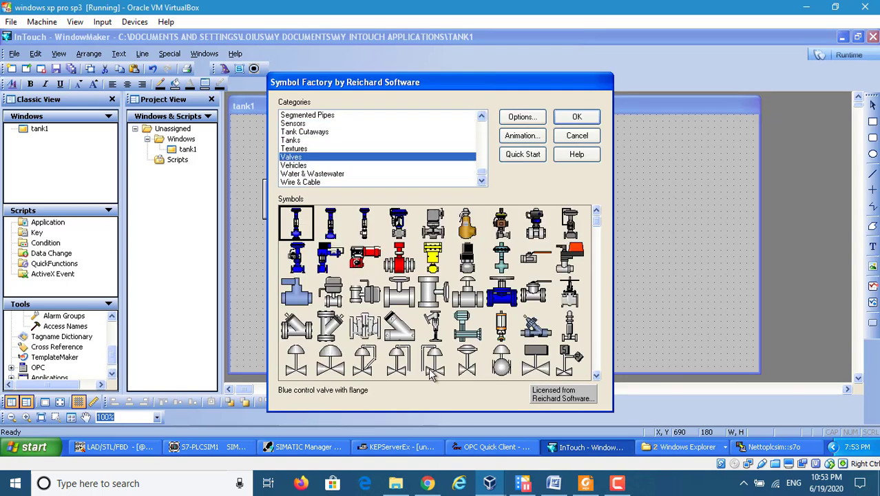
click(577, 117)
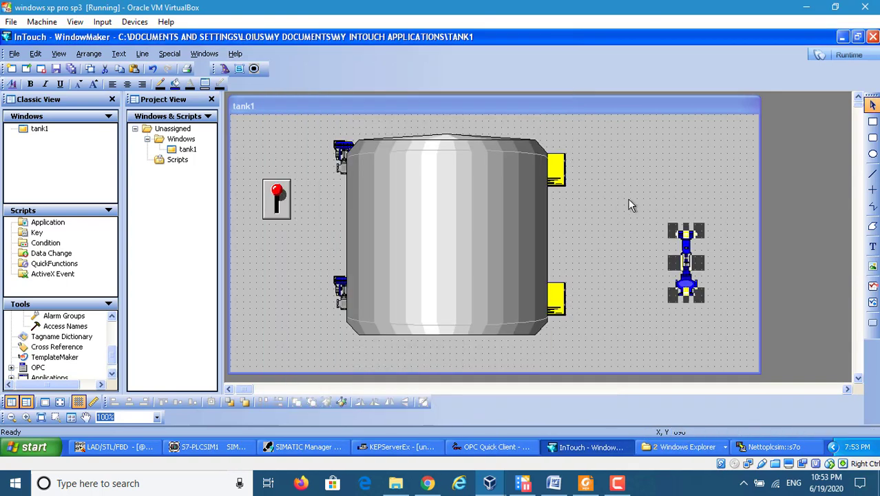
Step: Break the cell of the new blue control valve so it becomes a plain symbol
right_click(683, 269)
mouse_move(722, 419)
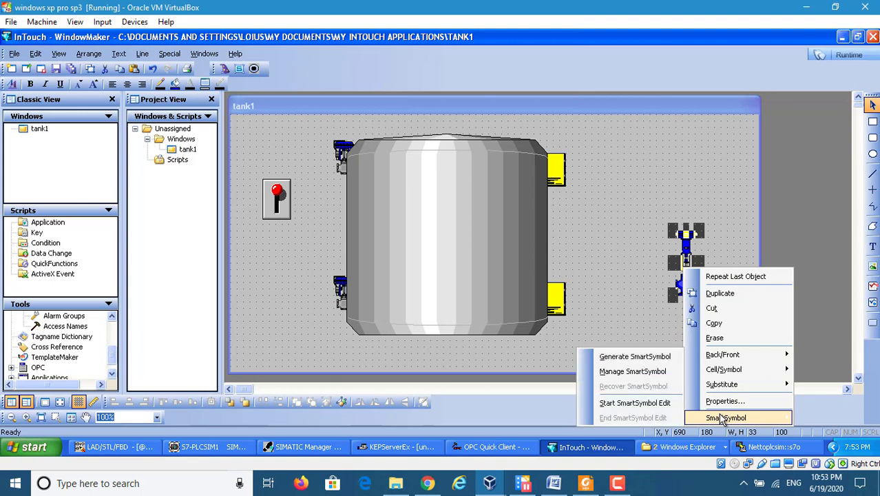
mouse_move(765, 371)
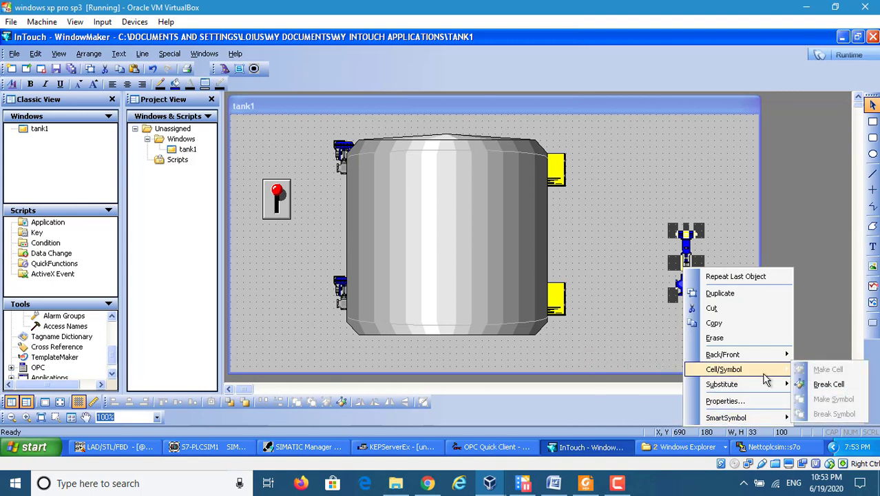
click(828, 384)
click(658, 319)
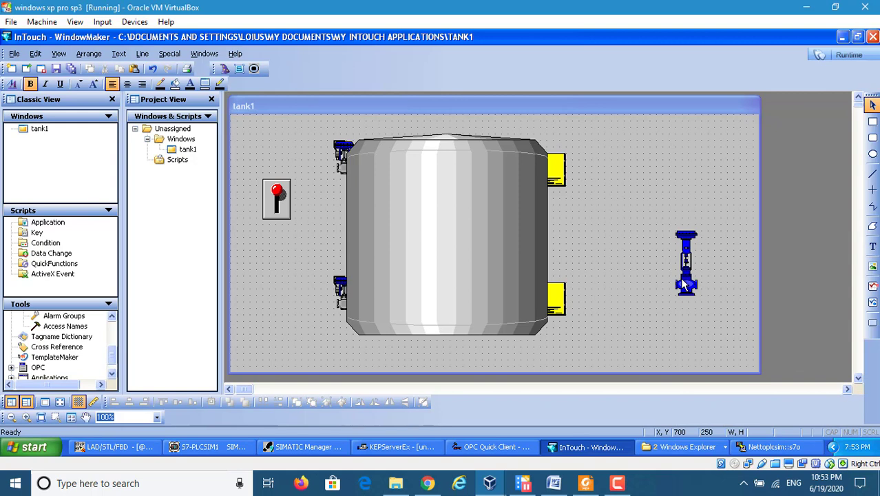
Step: Add a discrete fill color link with the expression V3 to the blue control valve and start defining V3 as a tagname
double_click(683, 286)
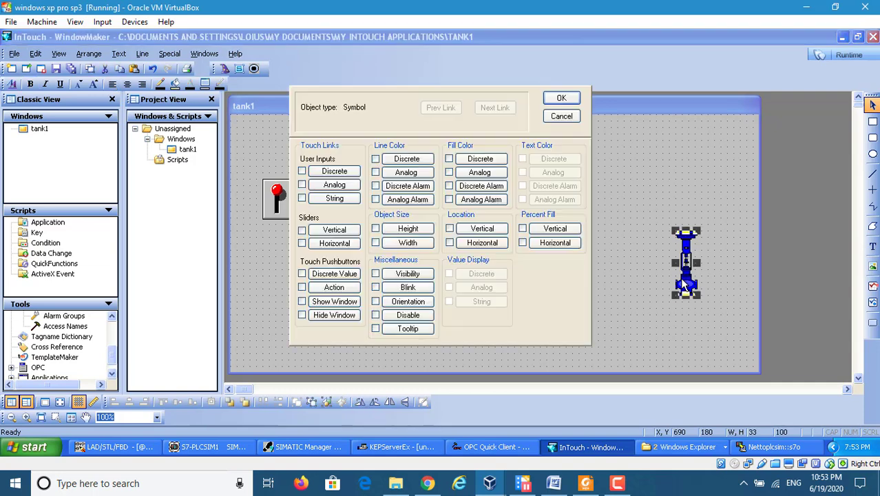
click(479, 160)
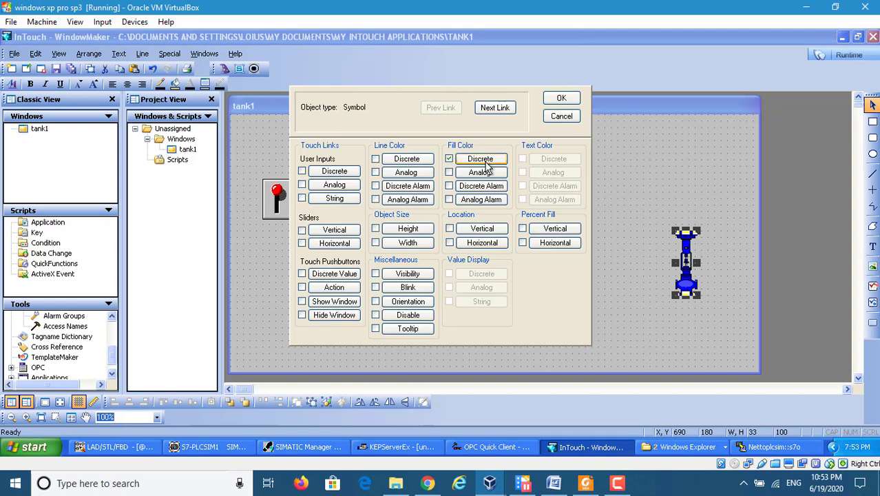
click(324, 178)
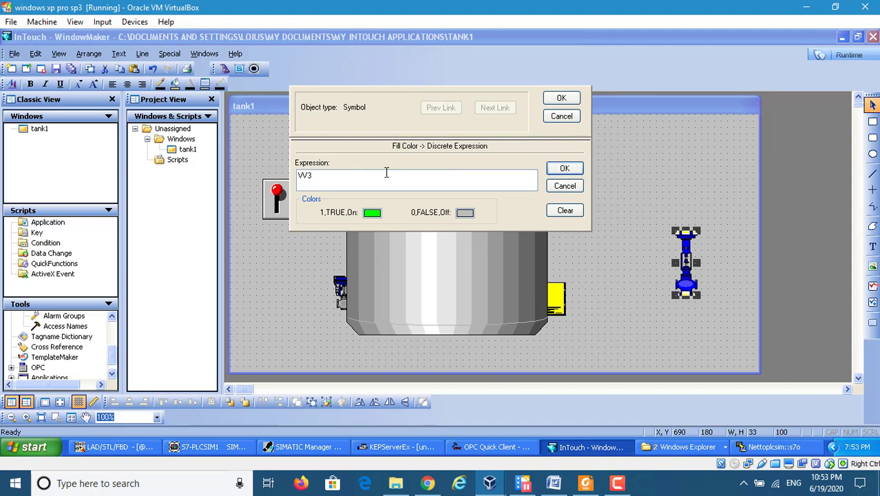
click(563, 170)
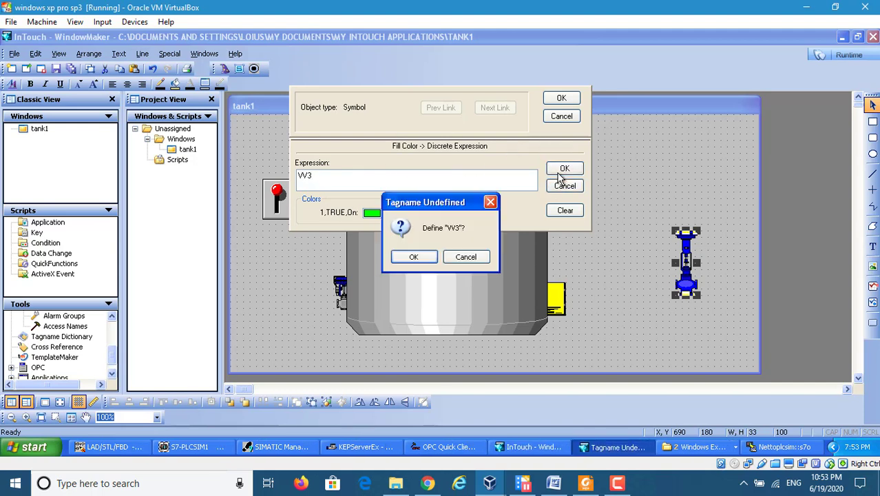
click(415, 257)
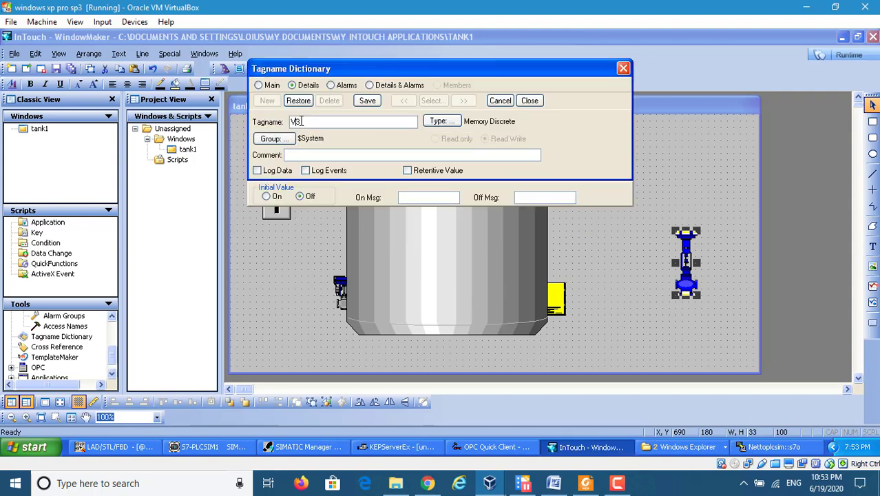
Step: Save tag V3 as I/O Discrete using the tagname as item name, and accept the valve's fill color link
click(441, 121)
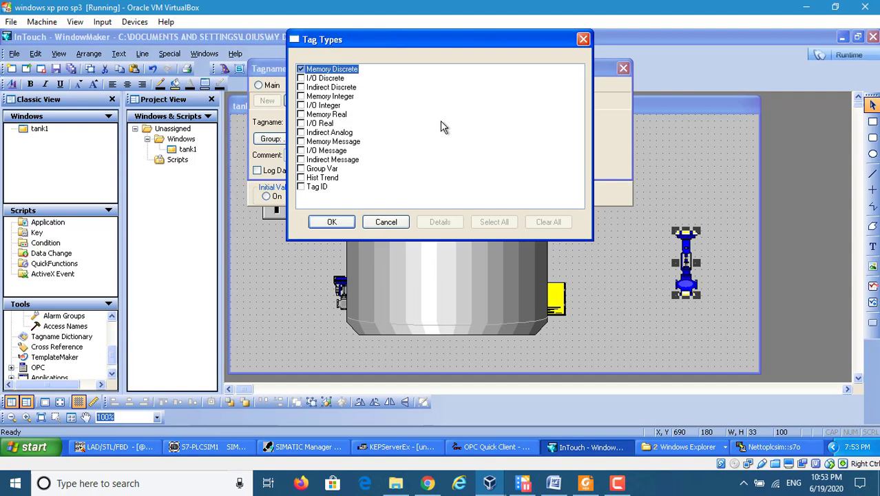
click(301, 78)
click(323, 222)
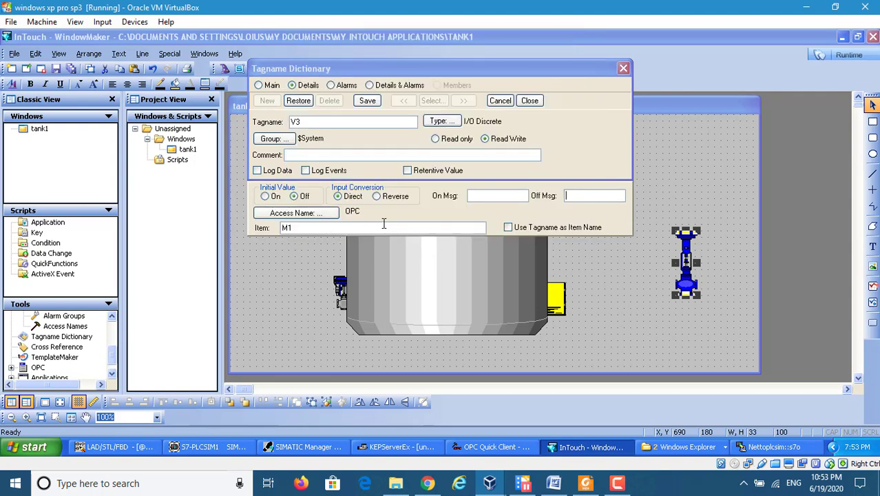
click(505, 227)
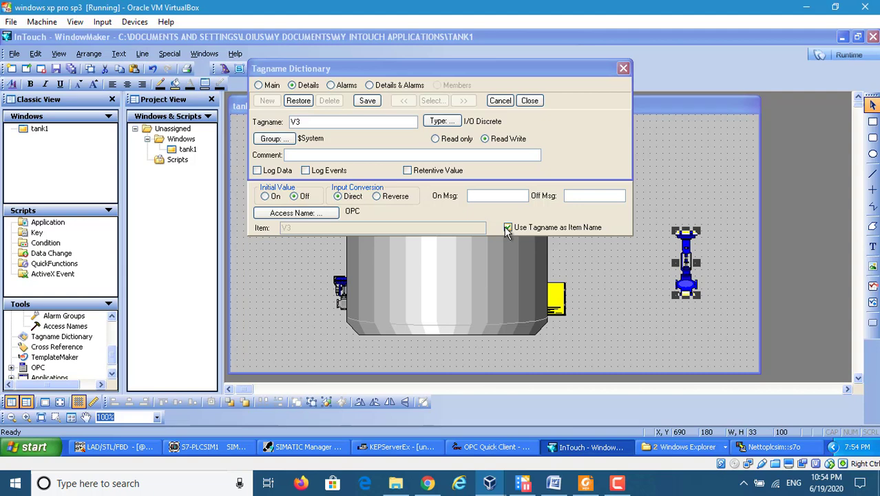
click(368, 101)
click(530, 101)
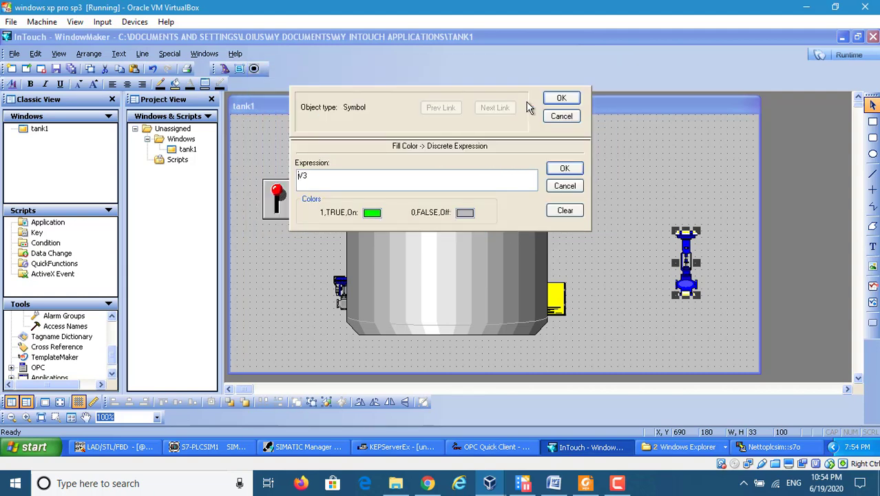
click(560, 98)
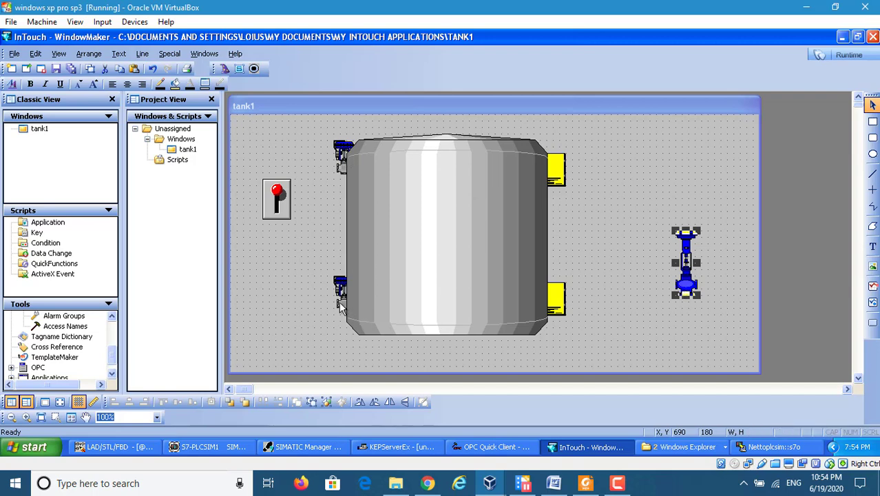
Step: Cut the blue control valve from the tank1 window
right_click(682, 273)
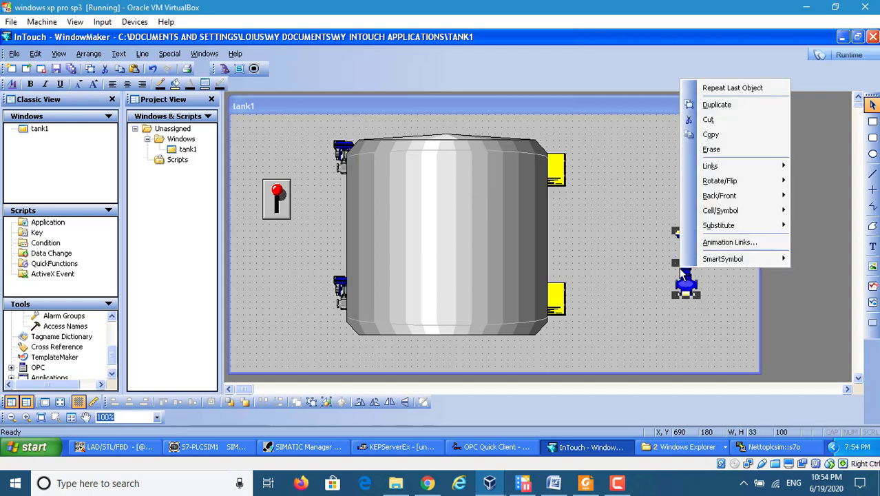
click(709, 120)
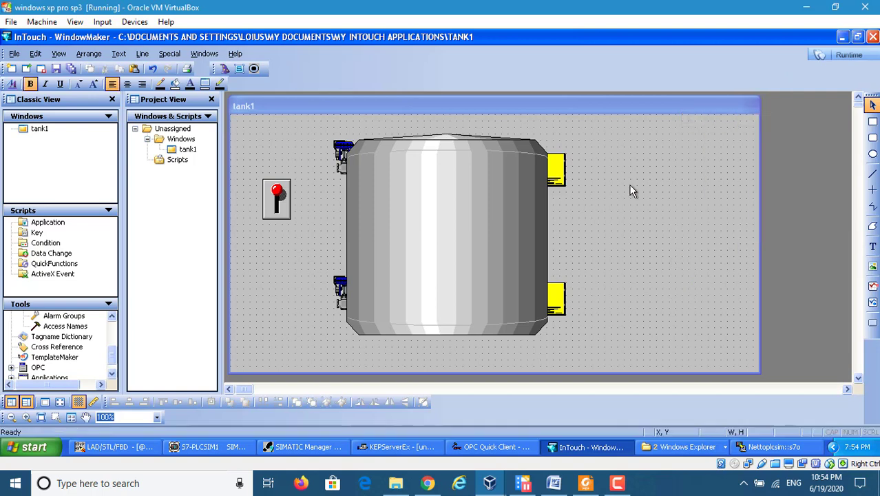
click(224, 69)
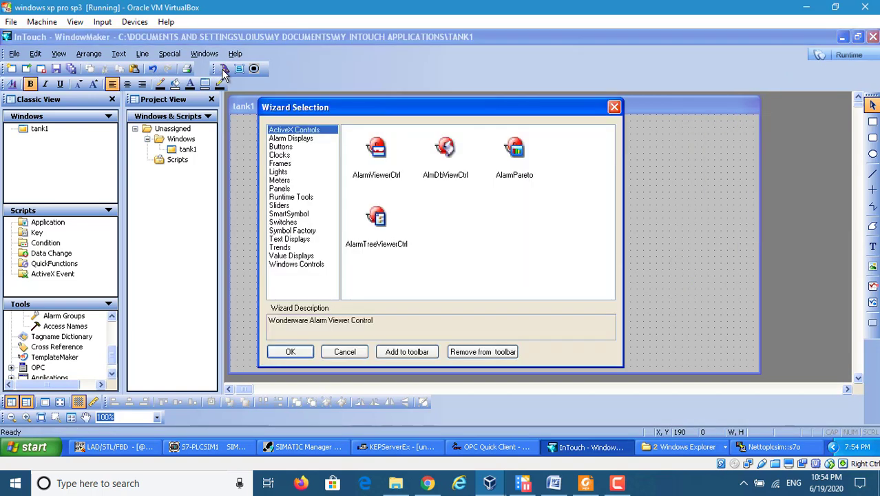
click(295, 231)
double_click(372, 158)
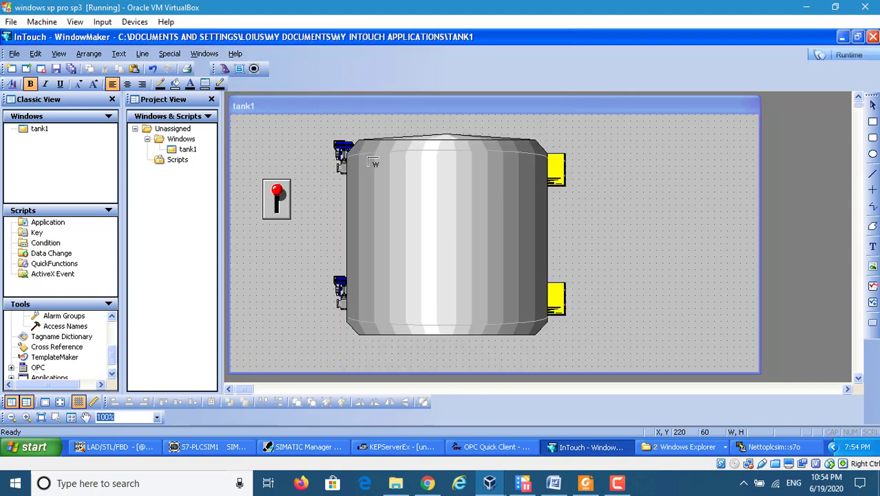
click(606, 211)
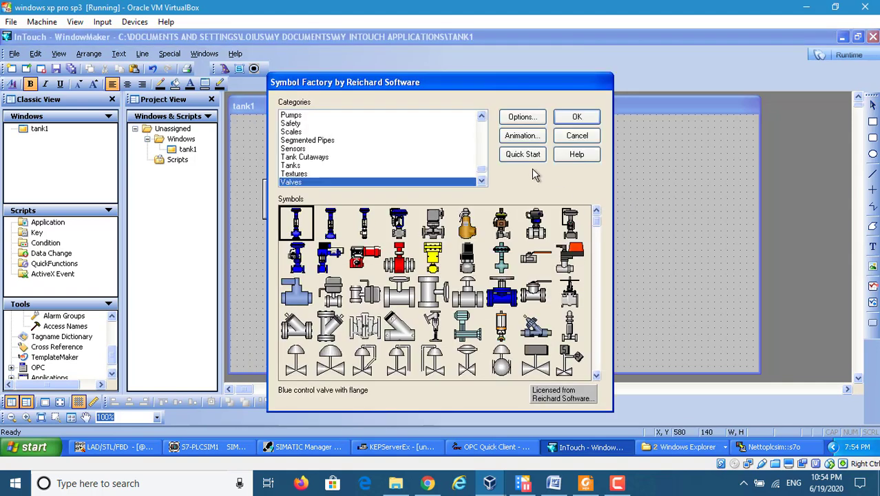
click(572, 135)
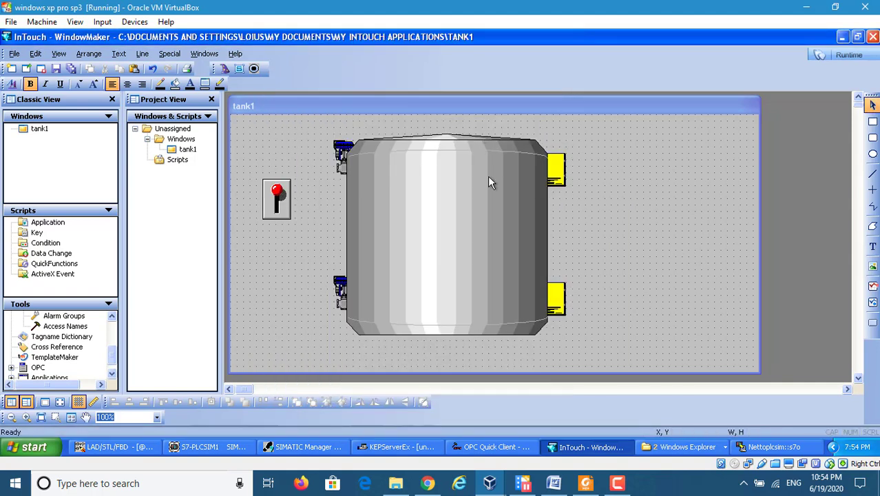
Step: Place a Symbol Factory wizard in the empty area to the right of the tank
click(225, 68)
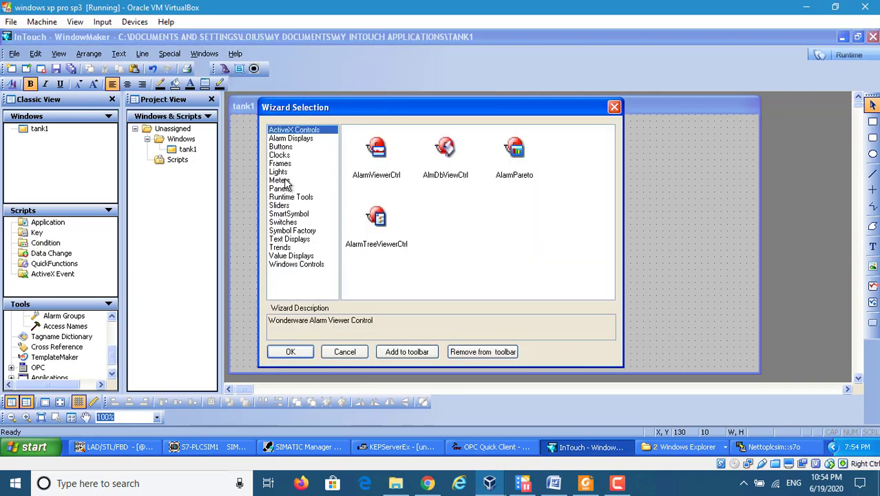
click(289, 230)
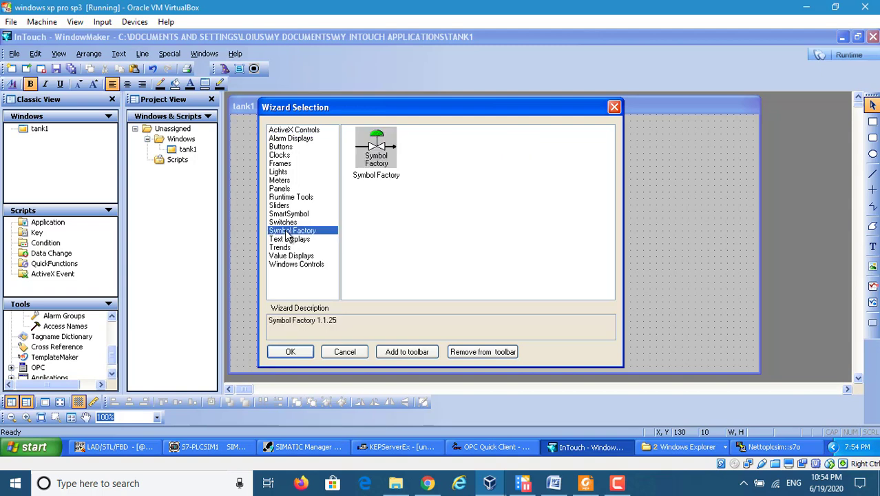
double_click(378, 163)
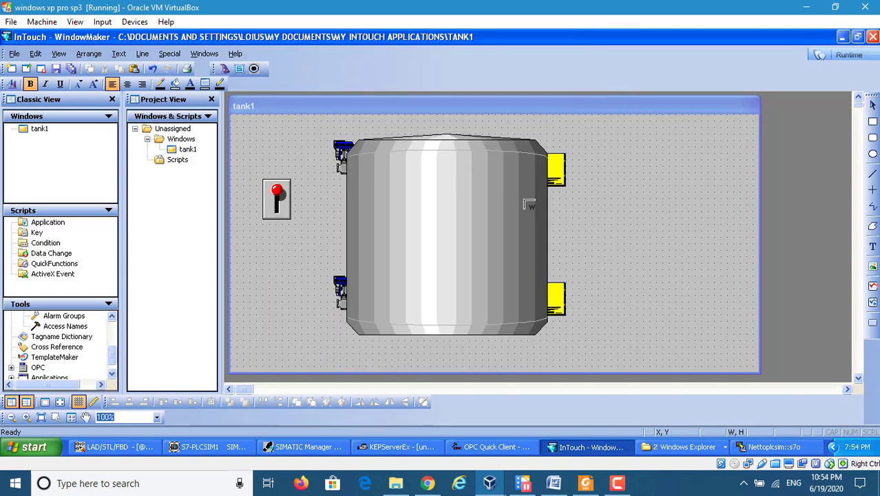
click(628, 230)
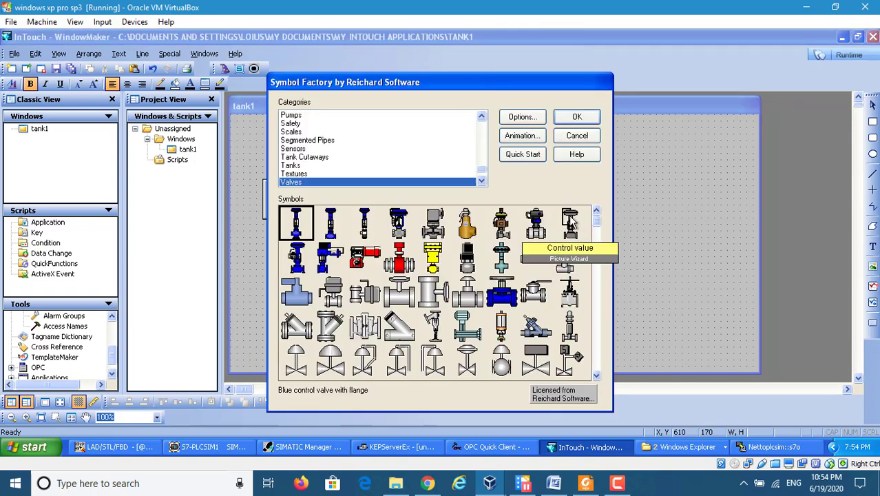
Step: Insert the Ultrasonic proximity sensor symbol from the Sensors category
click(483, 125)
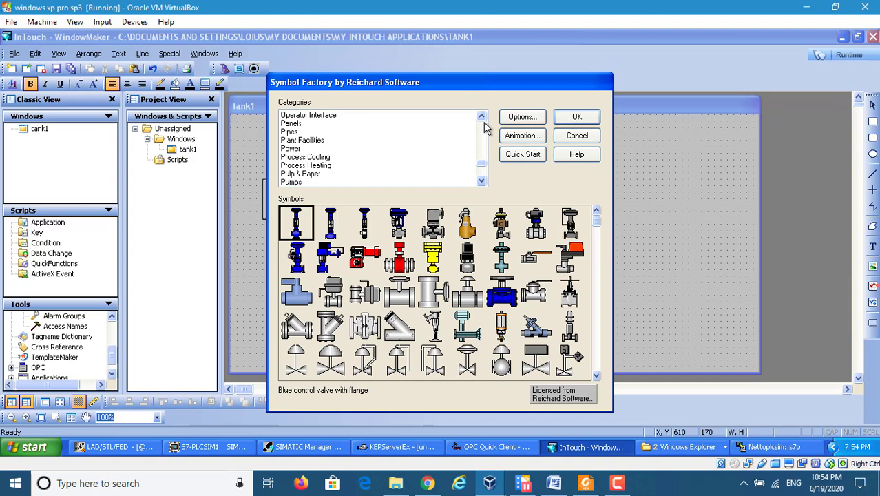
click(483, 126)
click(484, 126)
click(481, 180)
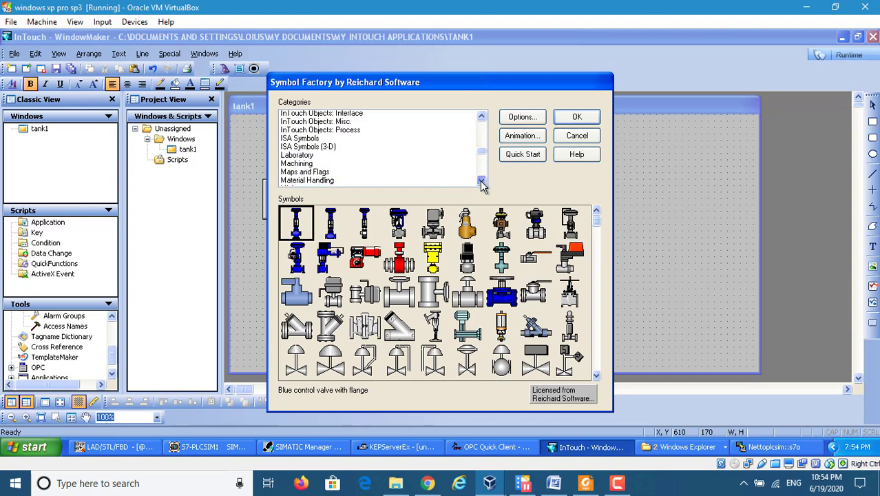
click(482, 180)
click(482, 180)
click(481, 181)
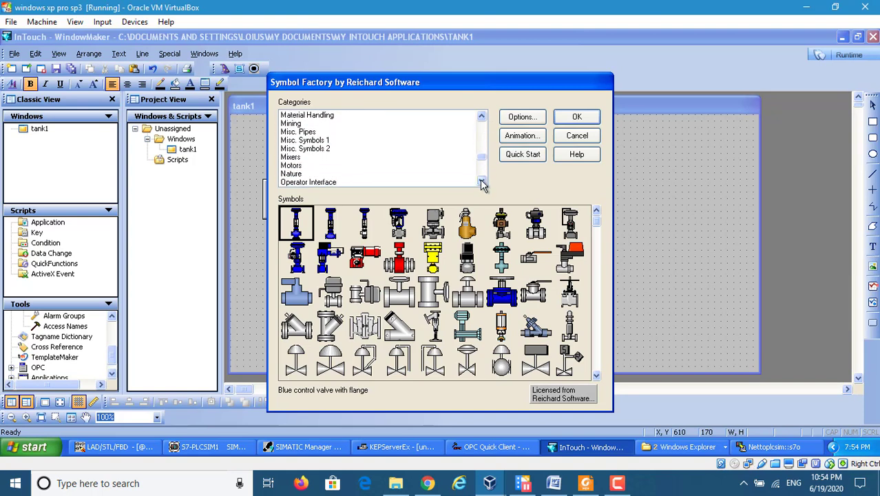
click(480, 146)
click(480, 146)
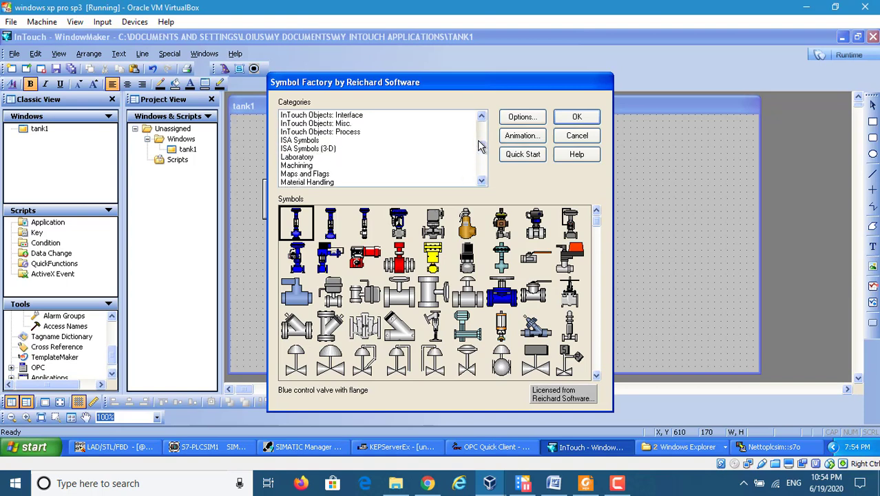
click(481, 141)
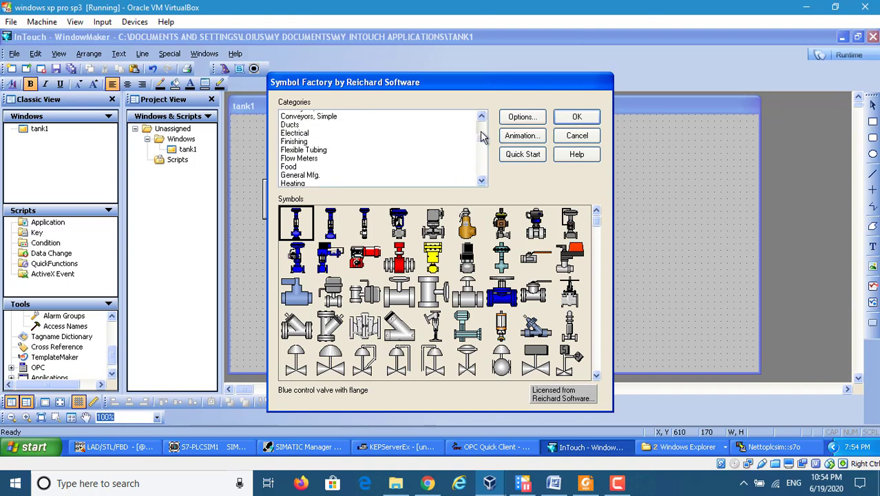
click(482, 137)
click(482, 137)
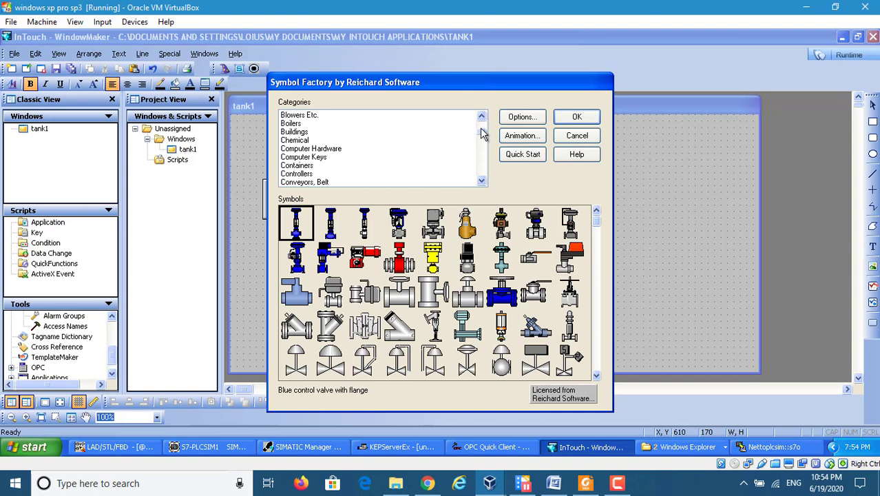
click(482, 128)
click(482, 154)
click(482, 157)
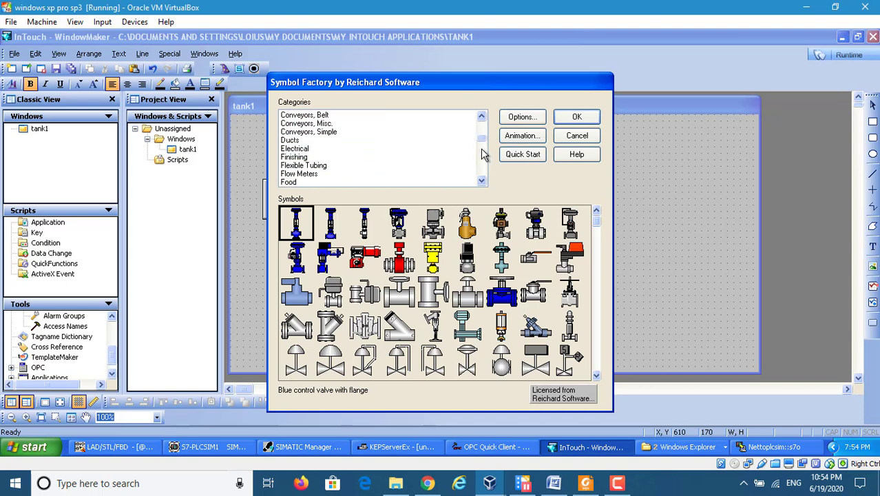
click(481, 165)
click(481, 165)
click(480, 165)
click(481, 165)
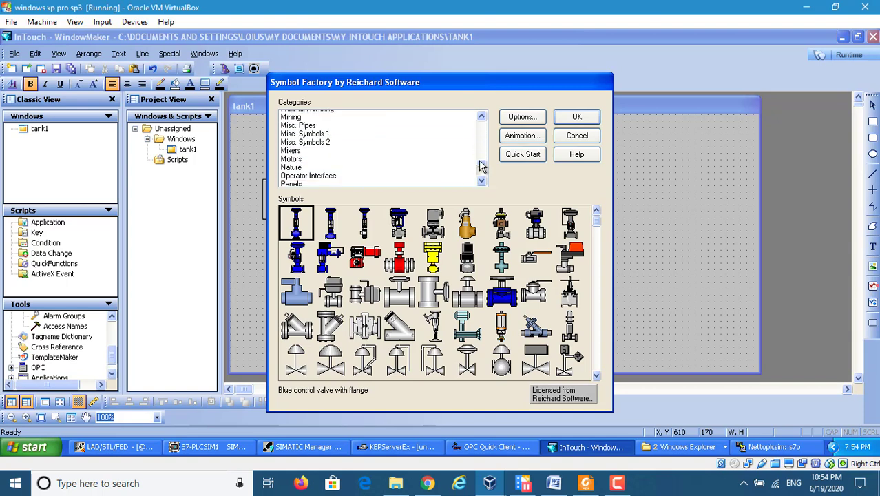
click(481, 165)
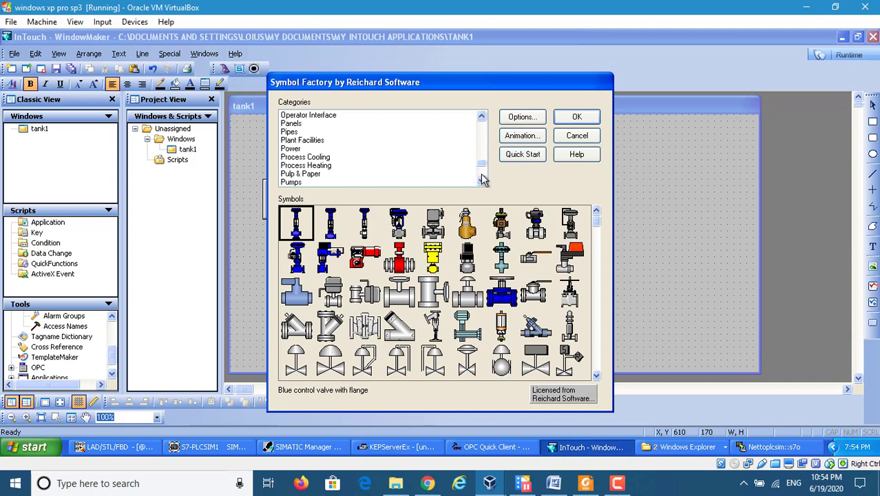
click(481, 179)
click(306, 149)
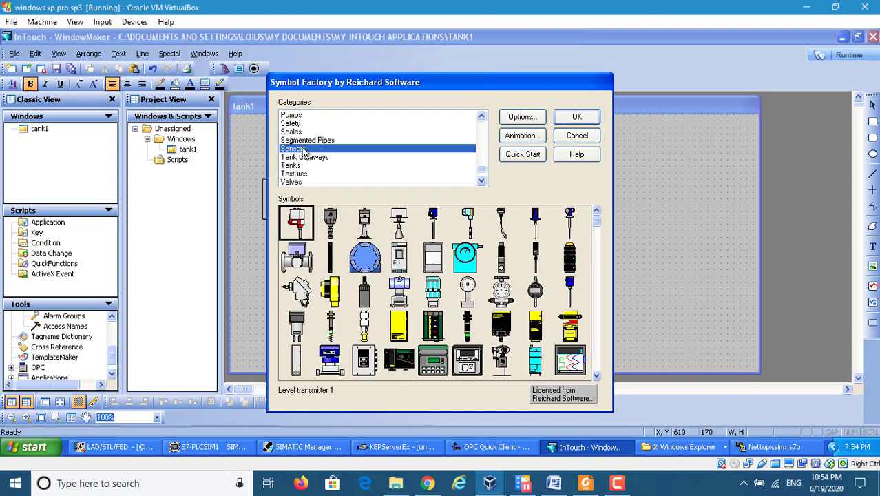
click(330, 291)
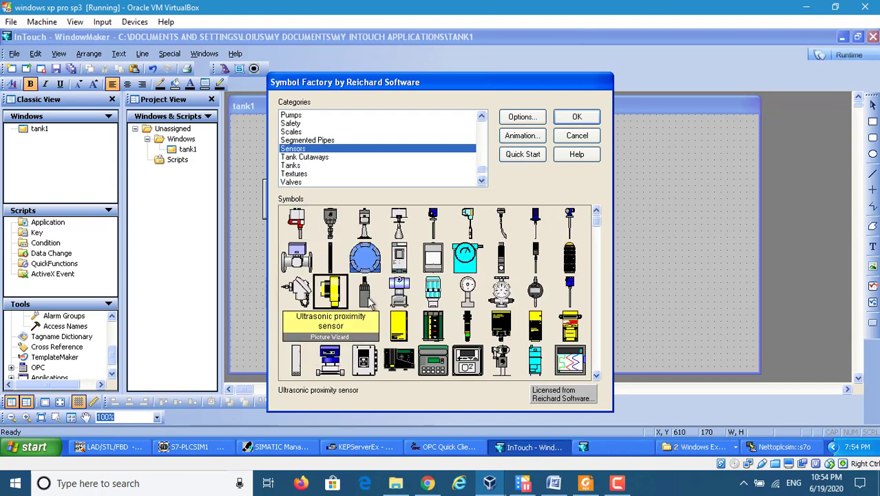
click(577, 118)
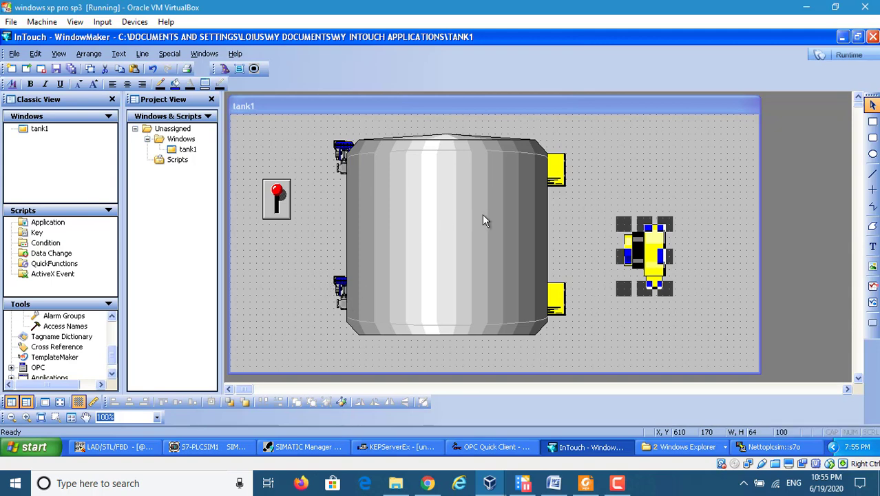
Step: Break the cell of the new yellow proximity sensor so its parts can be linked
double_click(654, 255)
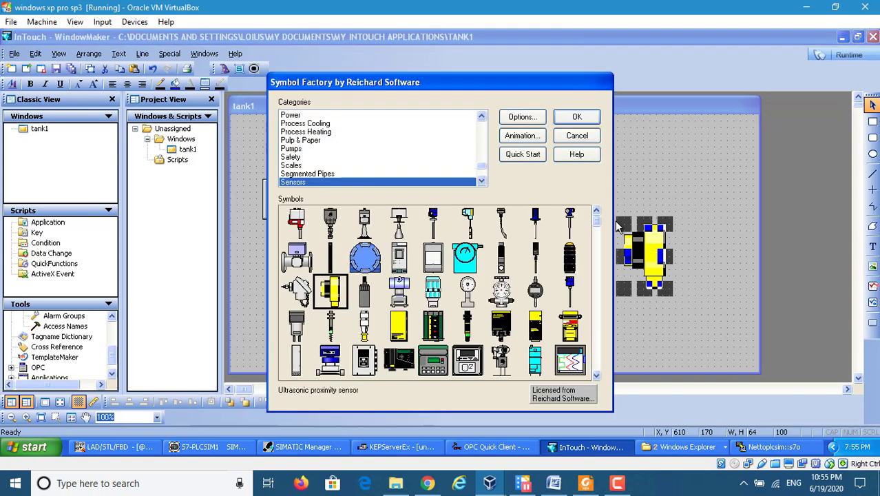
click(577, 140)
right_click(659, 255)
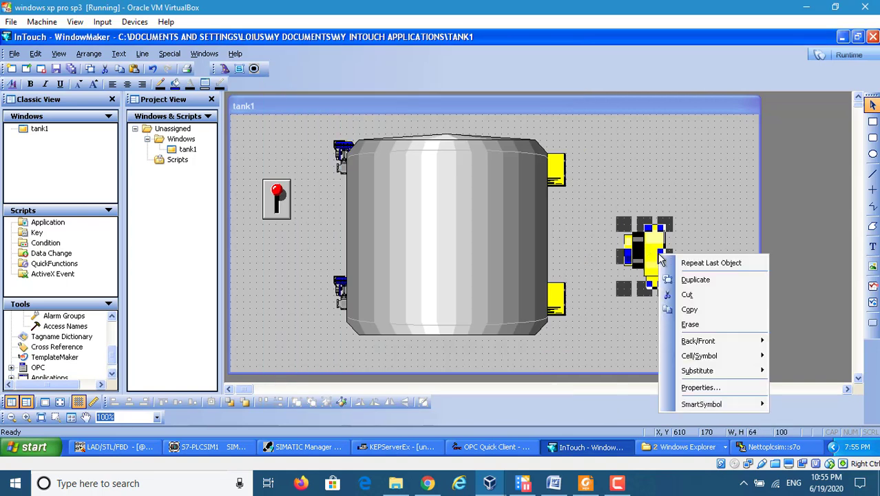
mouse_move(698, 355)
click(807, 369)
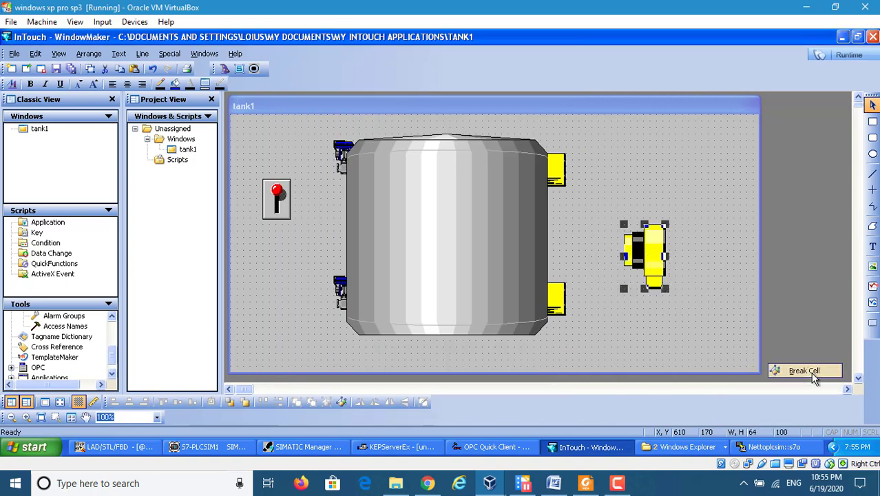
Step: Add a discrete fill color link with the expression s4 to the new yellow proximity sensor
double_click(645, 260)
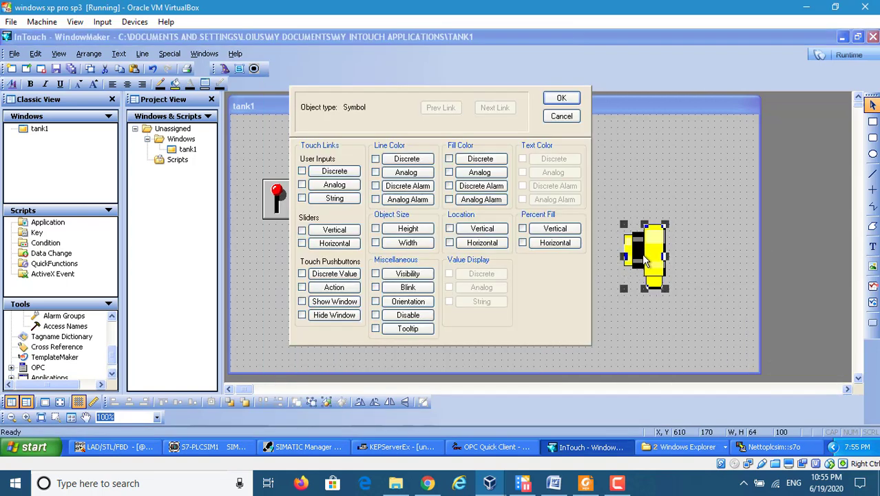
click(449, 159)
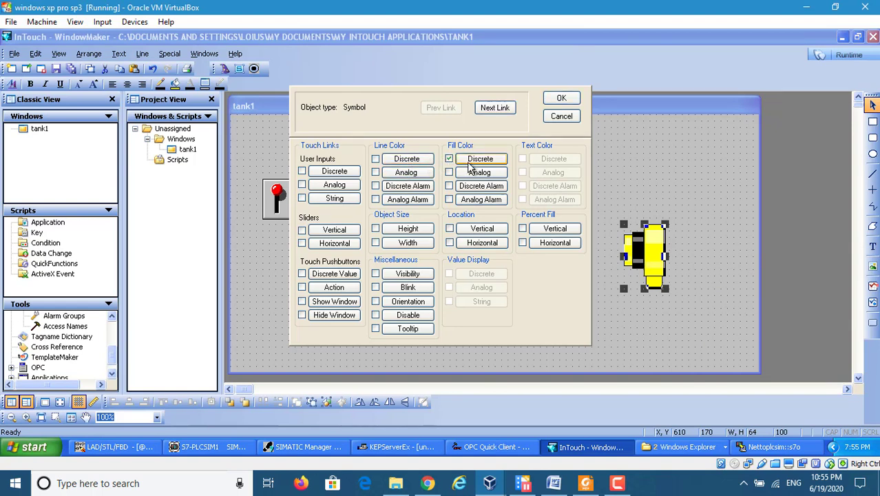
click(482, 161)
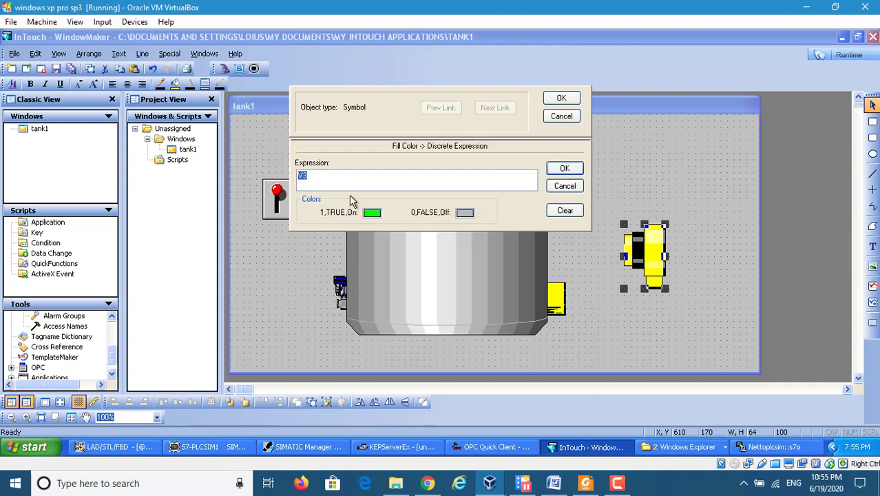
click(330, 178)
click(567, 171)
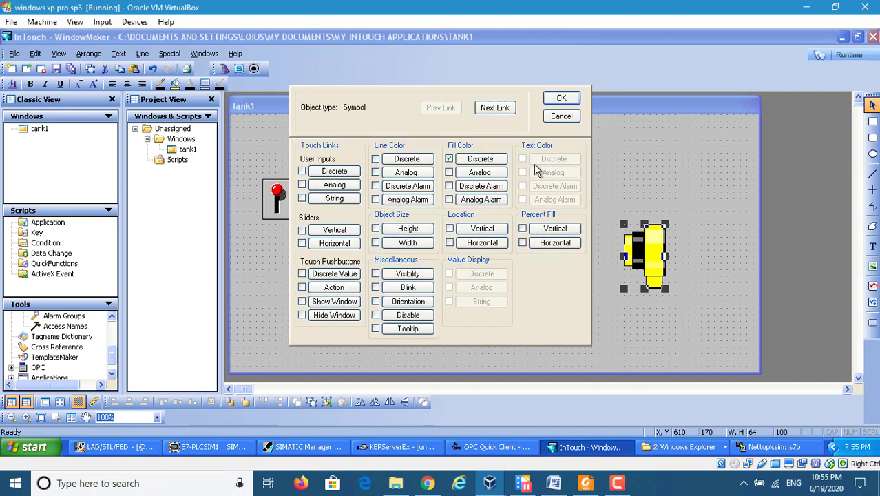
click(497, 159)
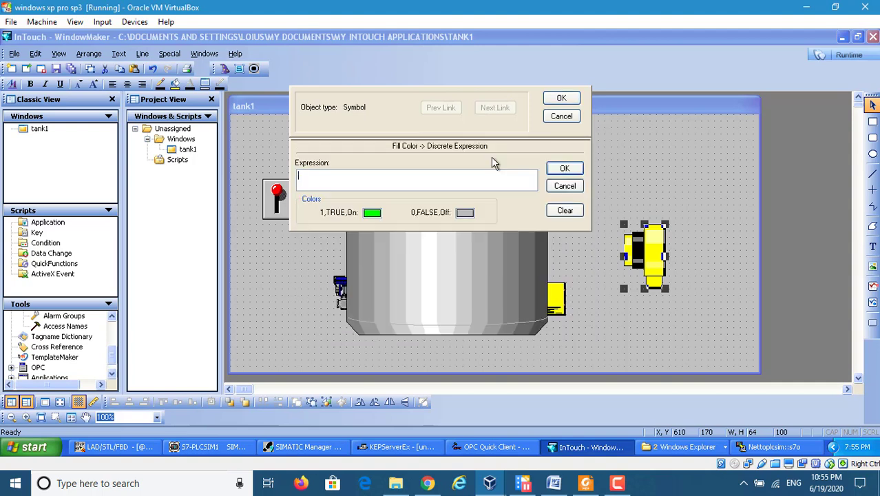
click(563, 168)
Step: Define the s4 tag as I/O Discrete using the tagname as item name, save it, and accept the sensor's link
click(414, 256)
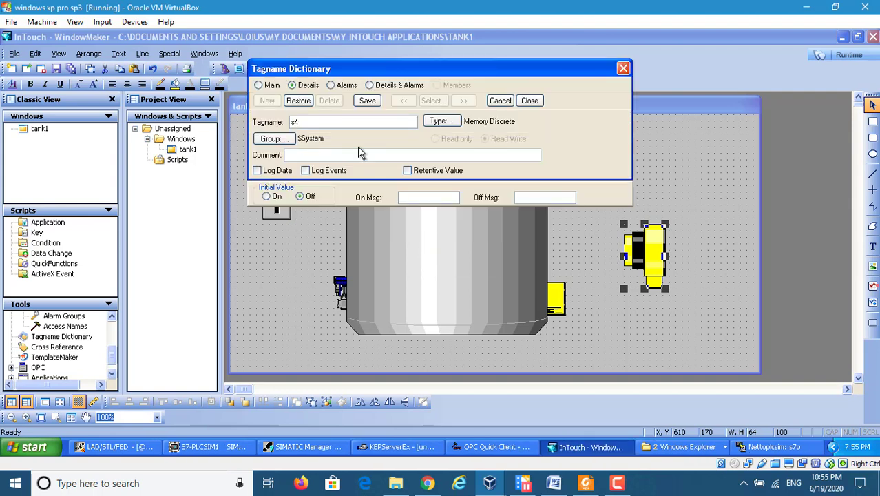
click(436, 124)
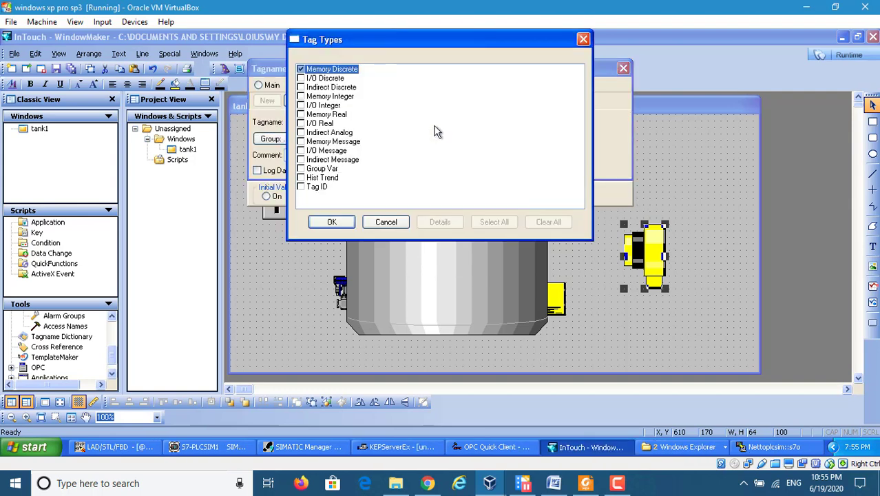
click(300, 79)
click(327, 222)
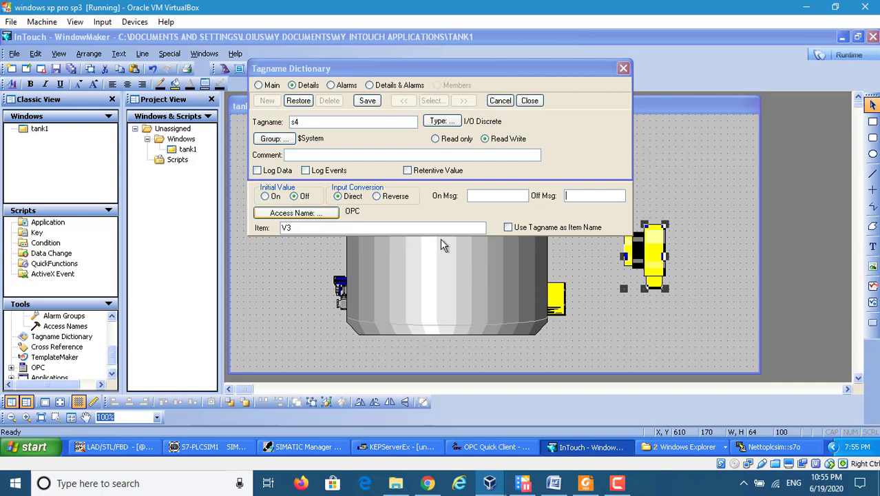
click(509, 228)
click(383, 100)
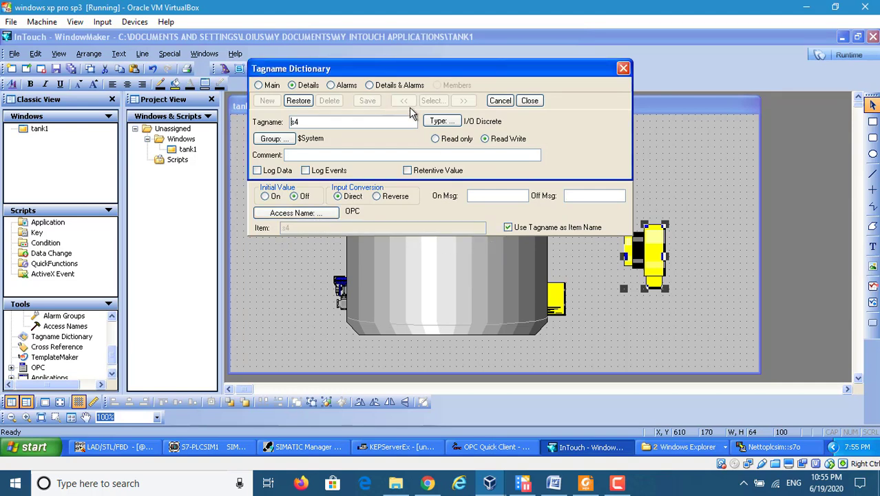
click(529, 101)
click(561, 97)
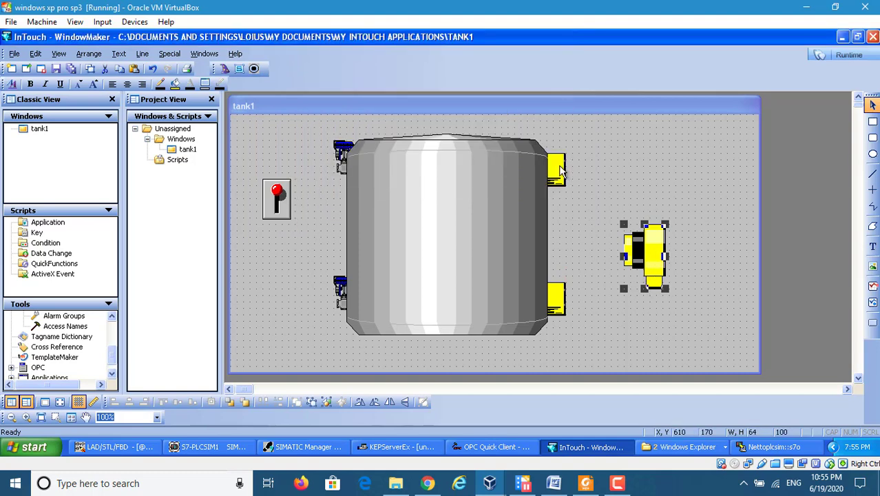
Step: Cut the new yellow proximity sensor beside the tank from the tank1 window
right_click(654, 267)
click(687, 301)
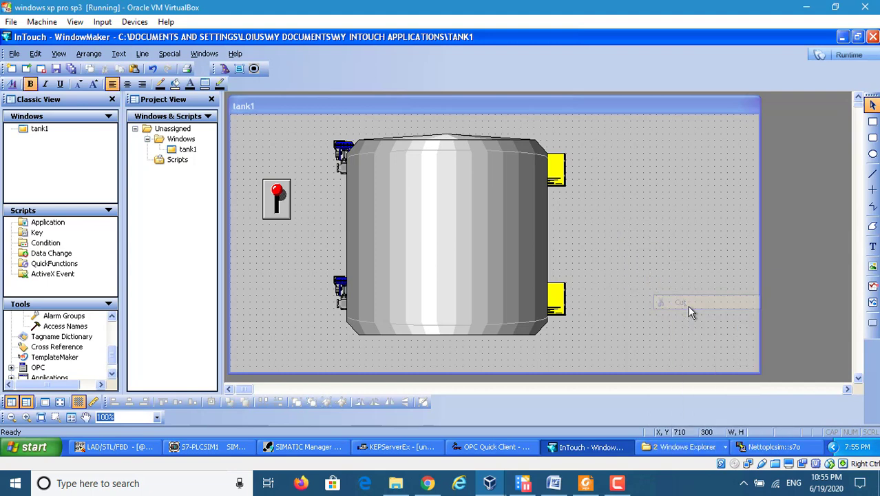
Step: Examine the tank's vertical percent fill link, including its expression and fill range
click(492, 253)
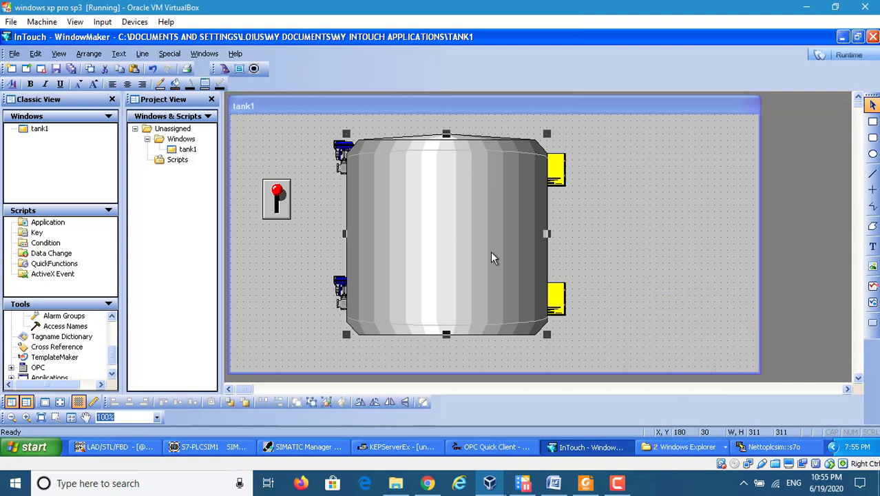
double_click(492, 252)
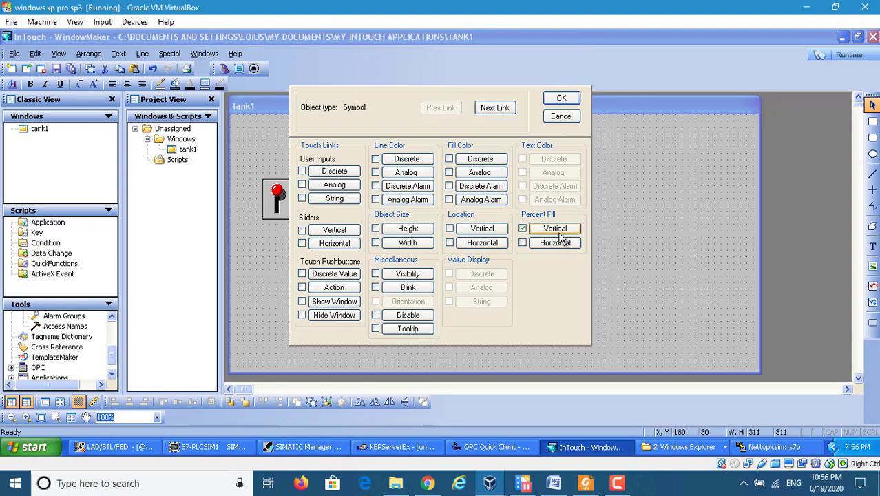
click(561, 237)
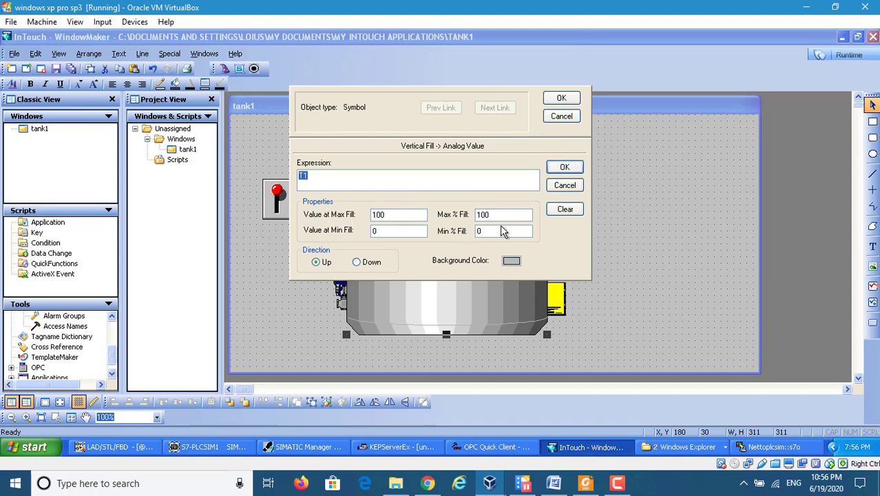
click(569, 169)
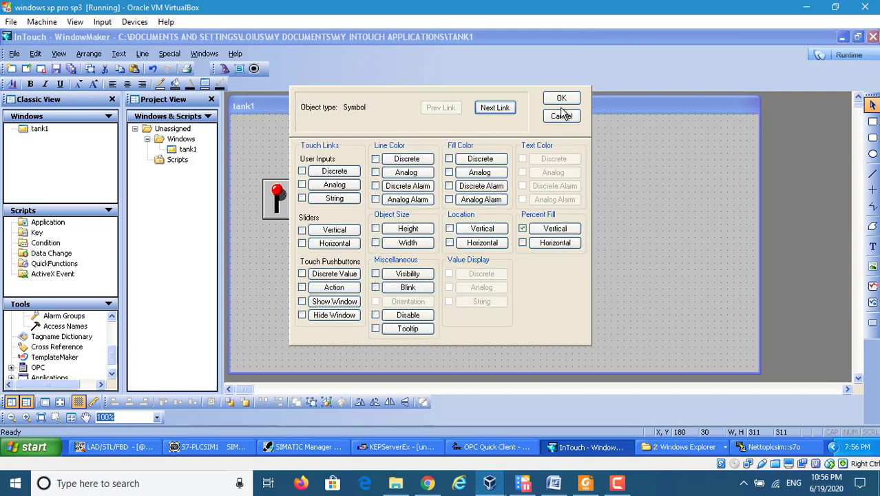
click(561, 98)
click(603, 215)
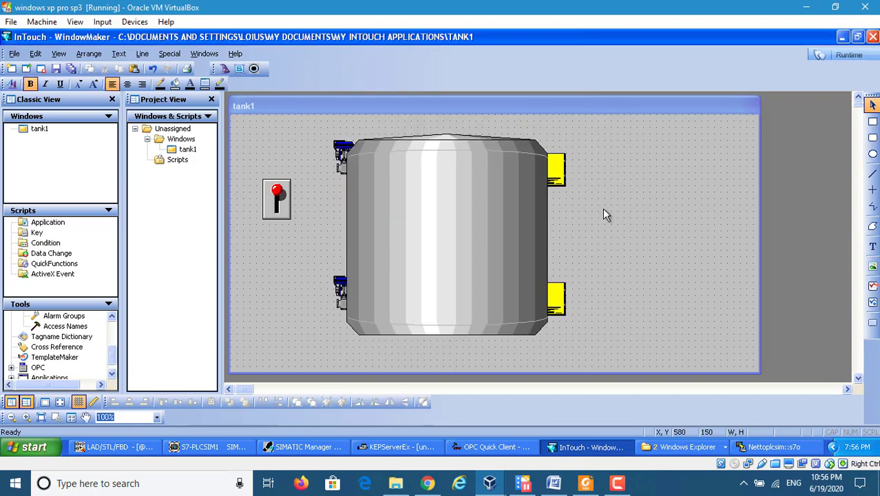
Step: Delete the "manual = 0;" line from the On Show script of the tank1 window
right_click(605, 212)
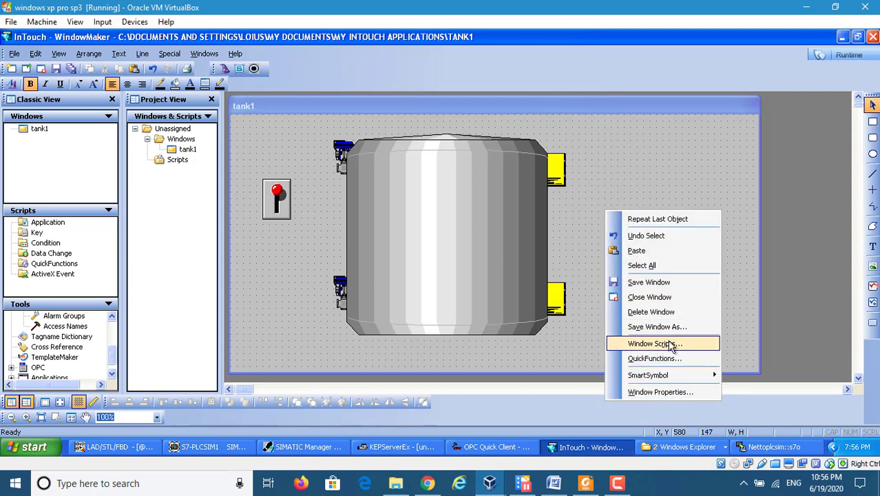
click(664, 343)
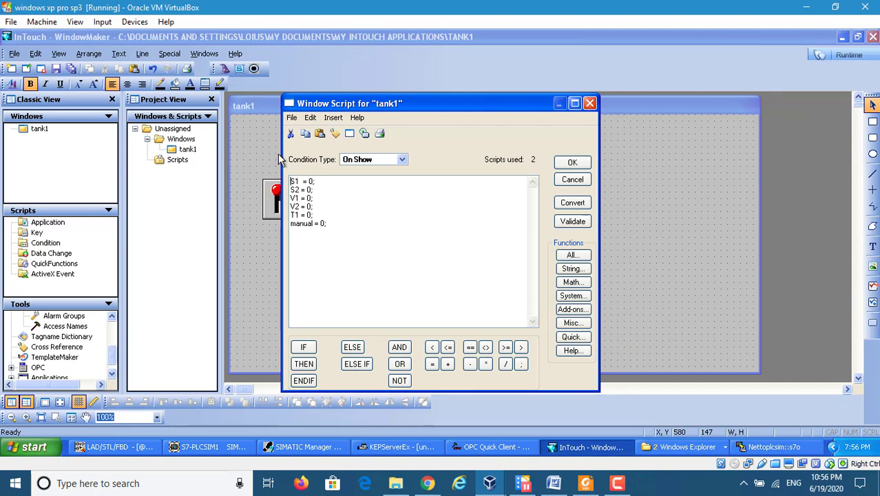
click(332, 223)
key(BackSpace)
key(BackSpace)
key(BackSpace)
key(BackSpace)
key(BackSpace)
key(BackSpace)
key(BackSpace)
key(BackSpace)
key(BackSpace)
Step: Review the While Showing script's valve, sensor and tank level logic, and accept the tank1 window script
click(402, 159)
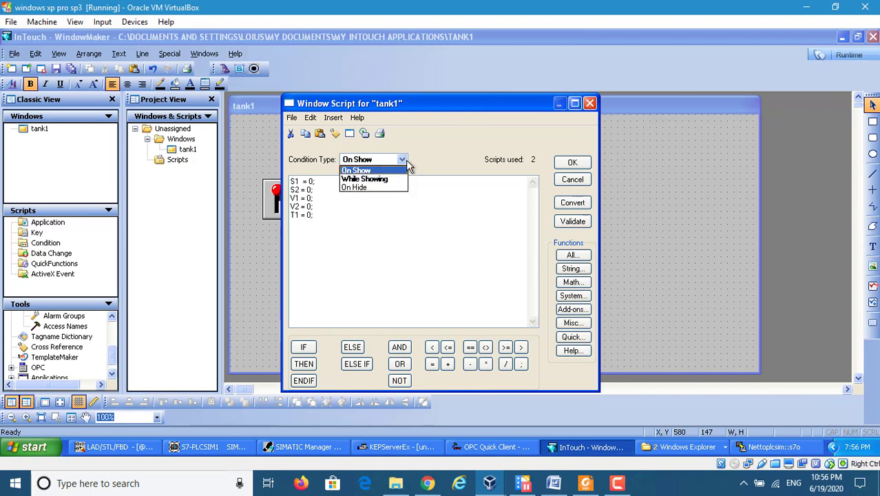
click(386, 178)
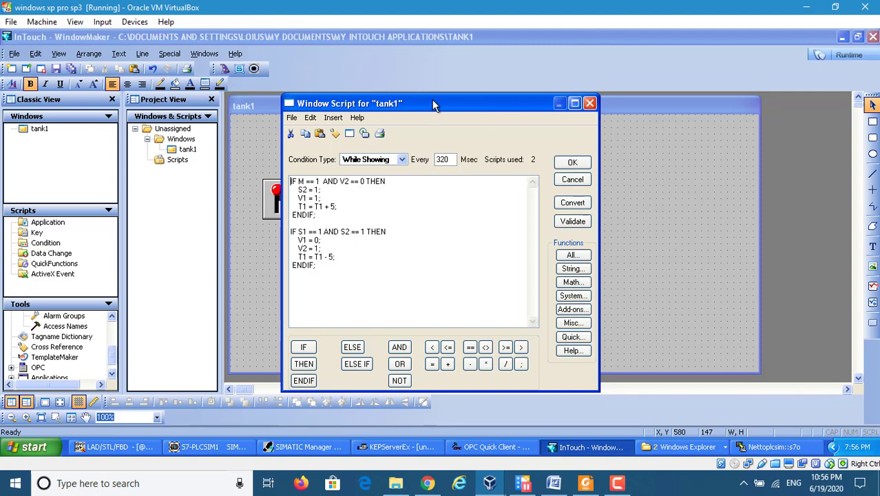
drag(433, 105, 569, 127)
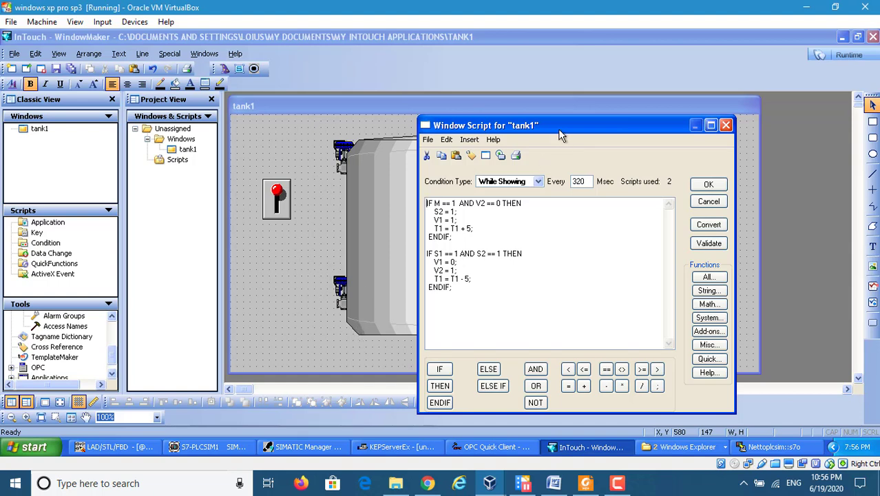
drag(557, 129, 761, 151)
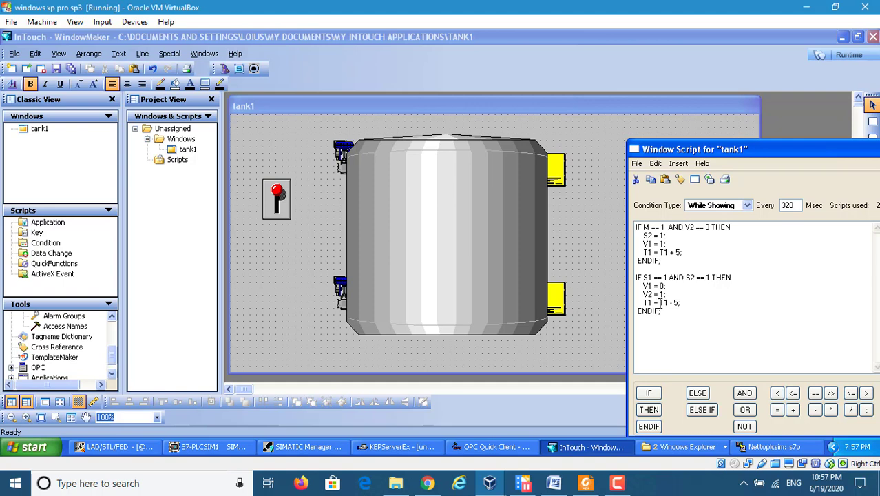
drag(802, 149, 690, 110)
click(806, 170)
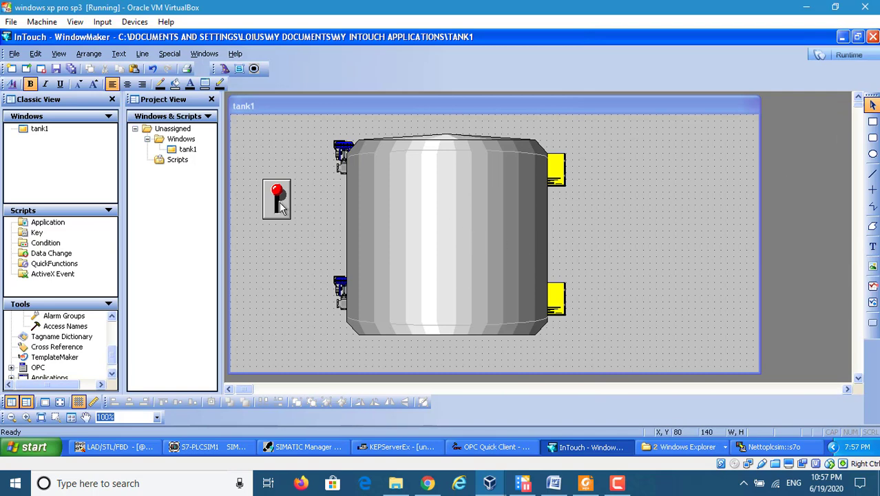
Step: Switch to KEPServerEx and check the V2 tag's properties and address under Device1
click(843, 38)
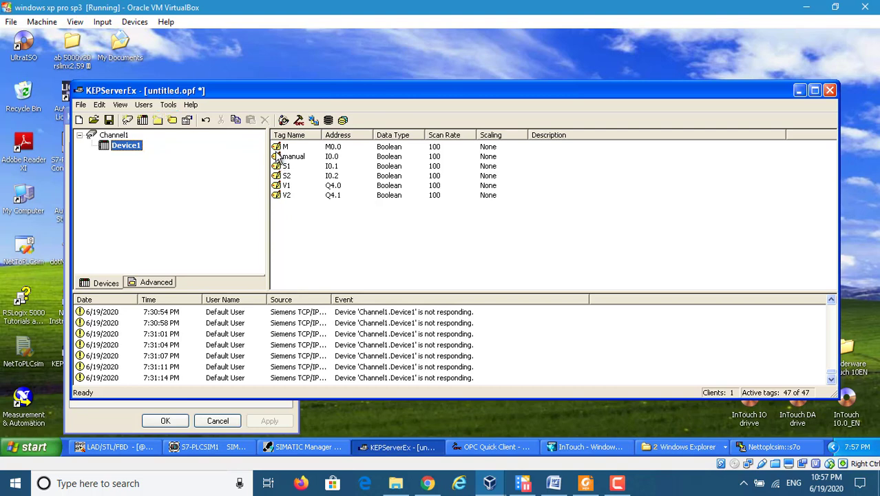
click(281, 197)
double_click(281, 197)
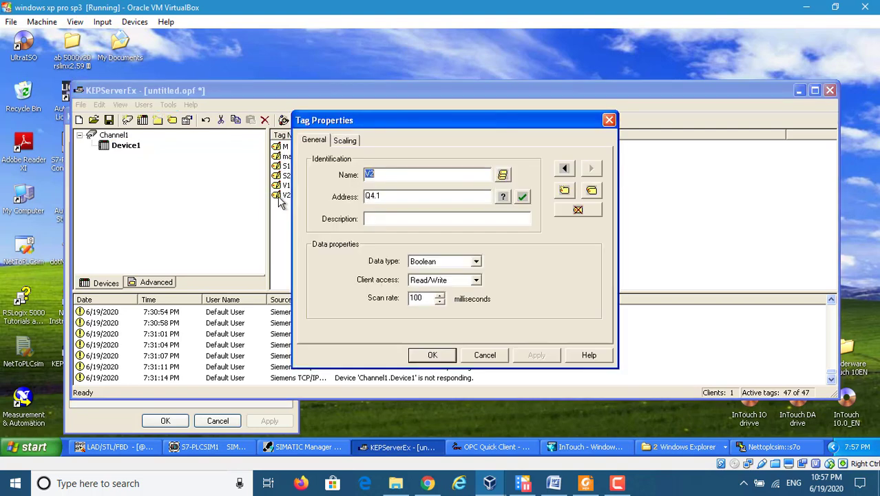
click(523, 197)
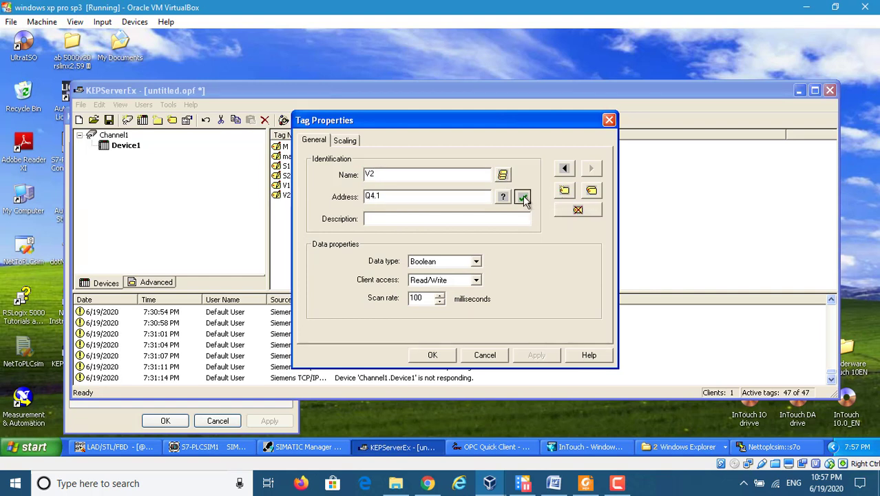
Step: Fill in a new Device1 tag named M1 with address I0.0, check the address, and discard the tag
click(564, 191)
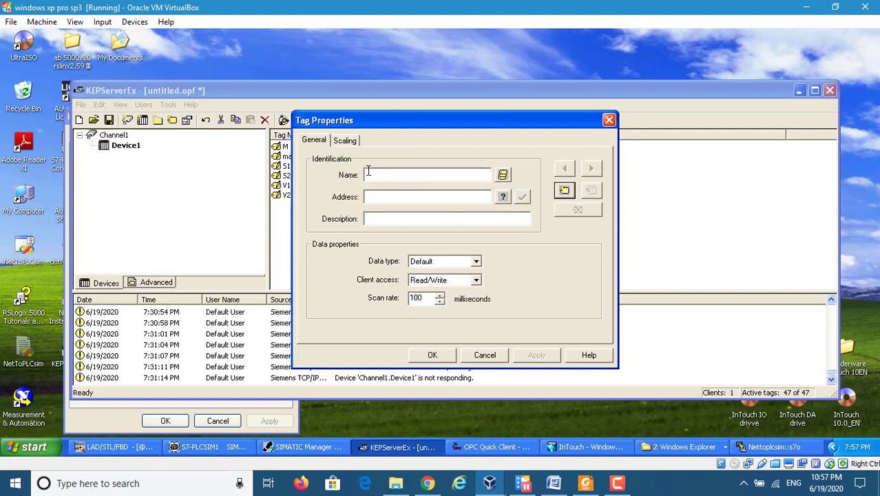
drag(409, 120, 528, 106)
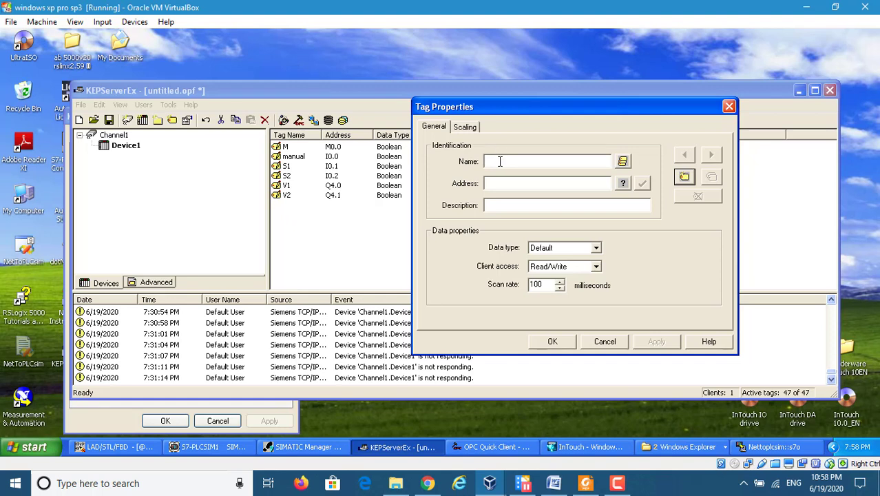
text(M1)
click(509, 186)
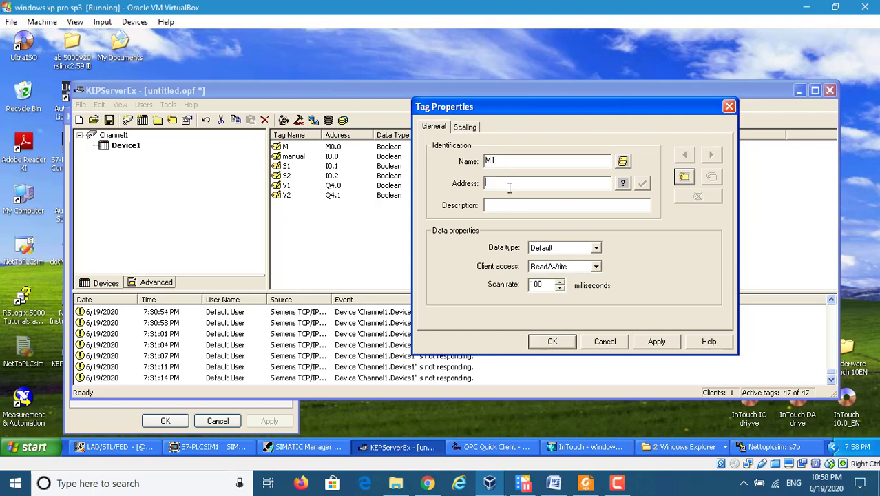
text(I0.0)
click(642, 188)
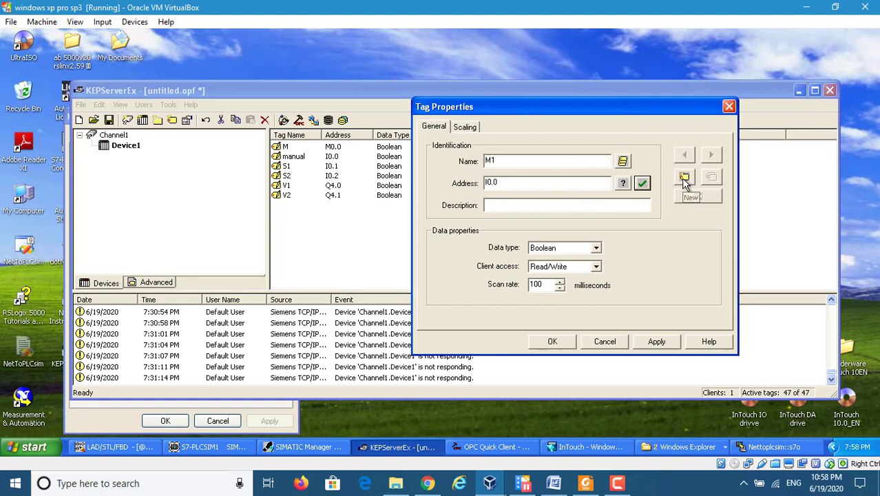
click(729, 106)
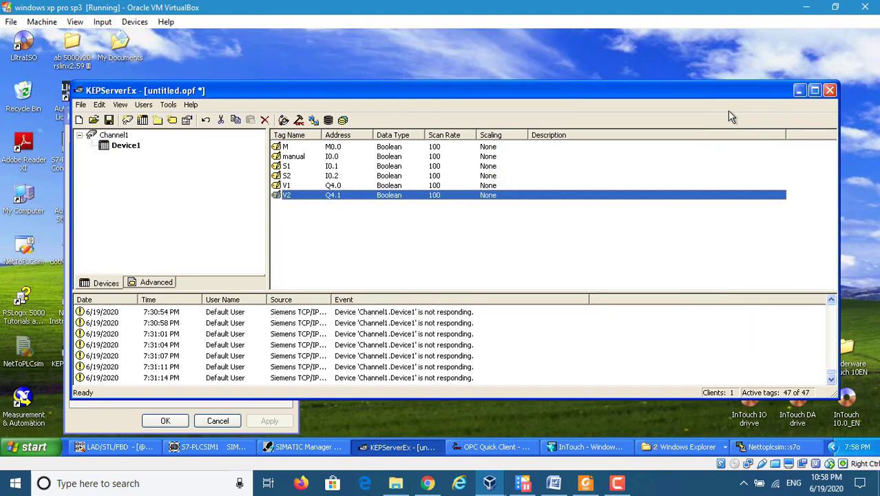
click(378, 243)
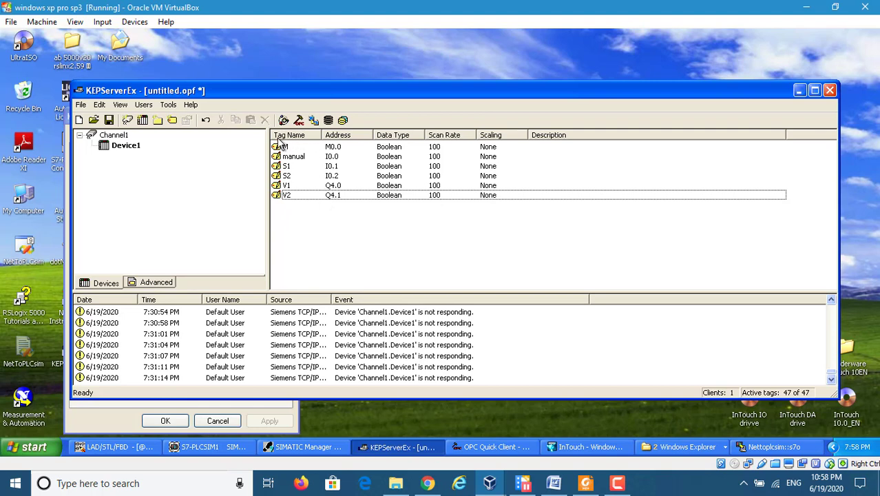
Step: Launch OPC Quick Client, examine the Channel1.Device1 items and their values, and minimize the client
click(298, 121)
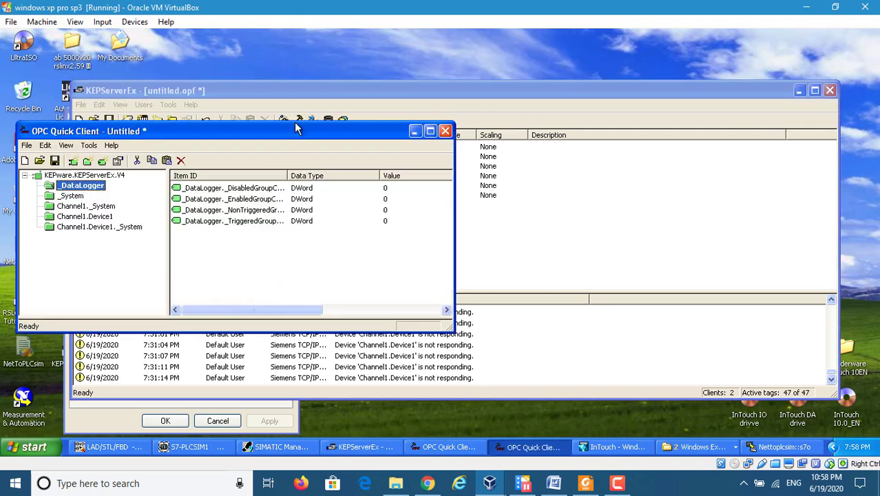
click(98, 218)
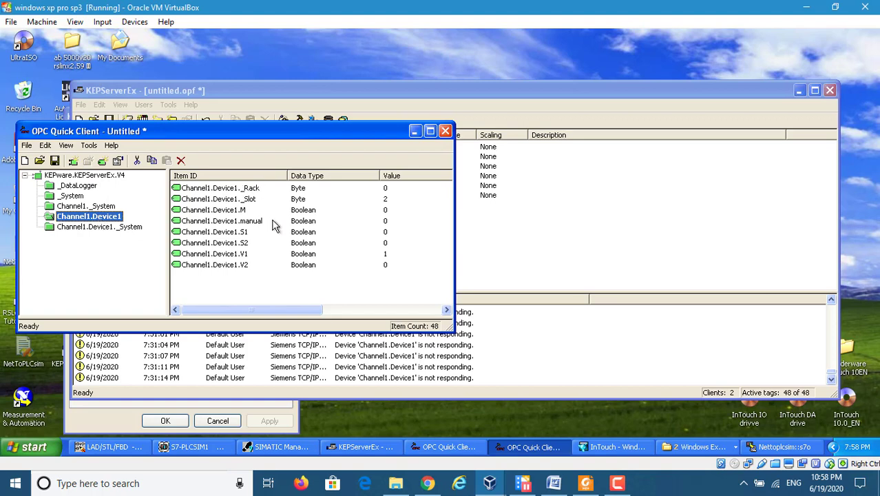
click(416, 132)
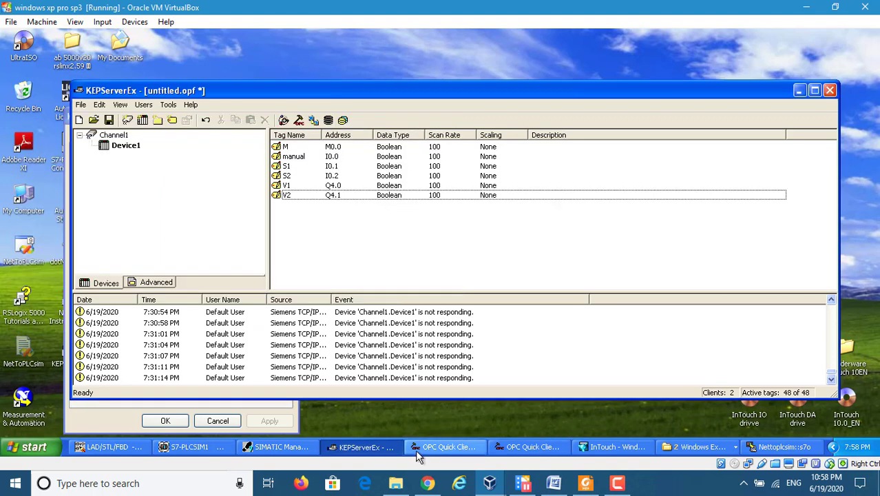
Step: Minimize KEPServerEx, cancel its shortcut properties dialog, and switch to InTouch WindowMaker with the tank1 application
click(799, 90)
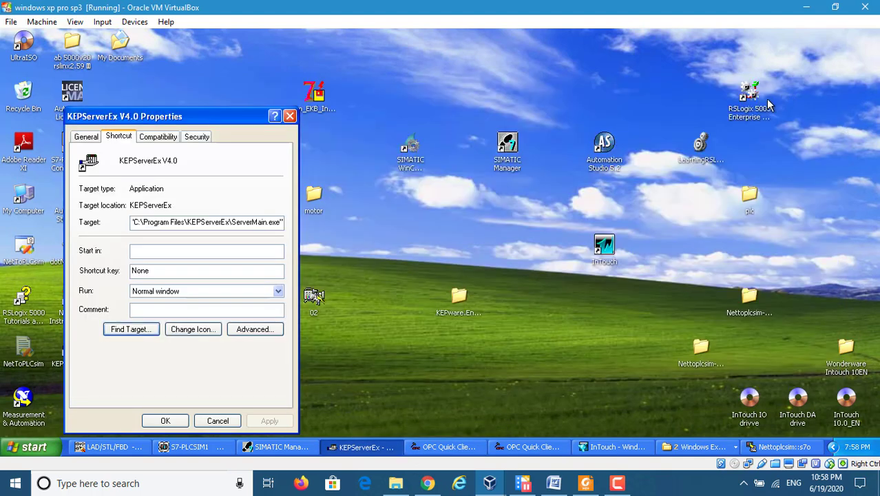
click(219, 421)
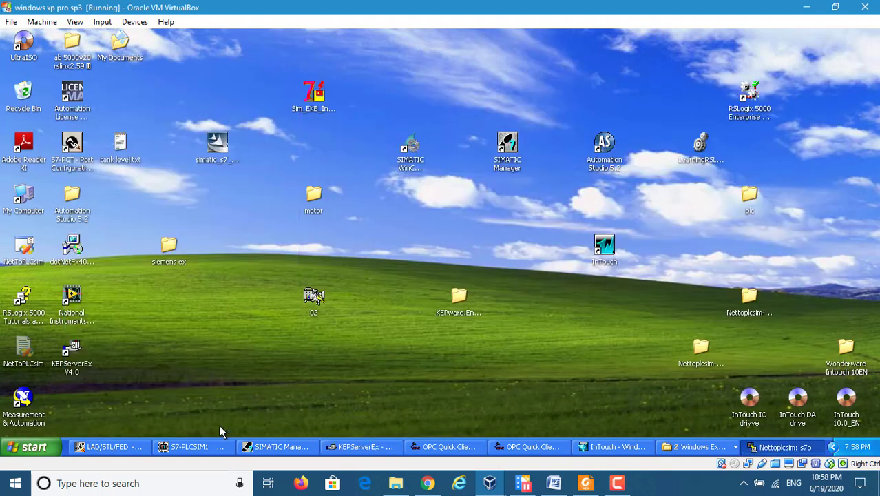
click(616, 448)
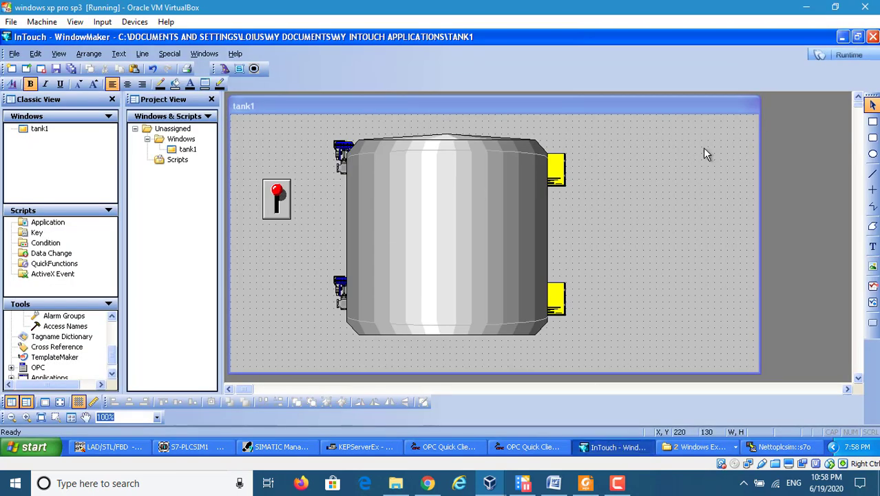
Step: Run the tank1 application in WindowViewer, dismissing the licence and demo-mode notices
click(853, 58)
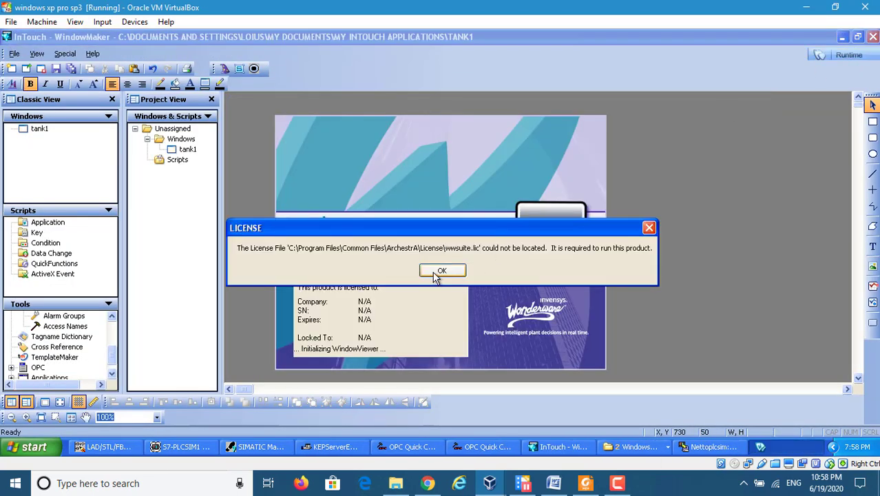
click(444, 270)
click(493, 279)
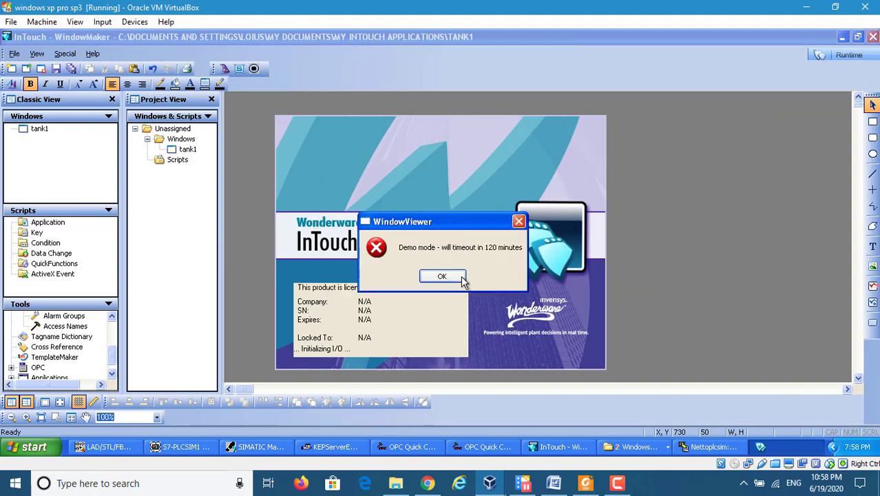
click(442, 278)
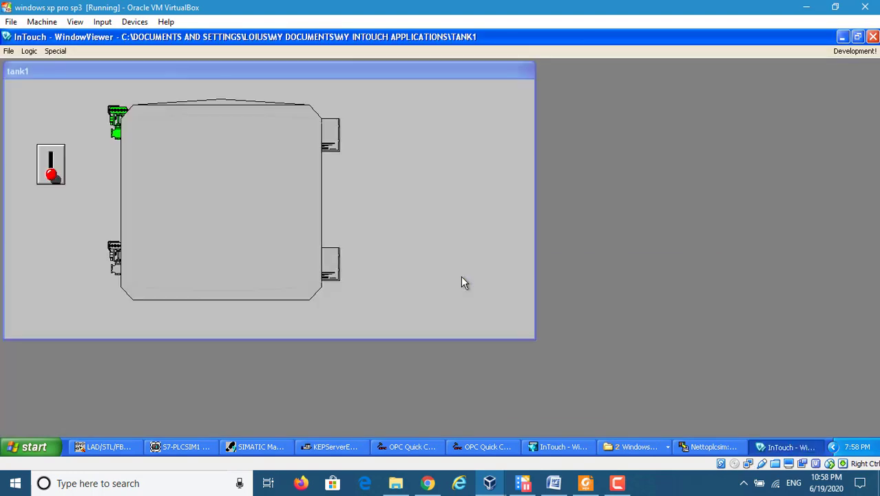
Step: Test the tank1 window by switching the manual lever on and back off, and close WindowViewer
click(53, 164)
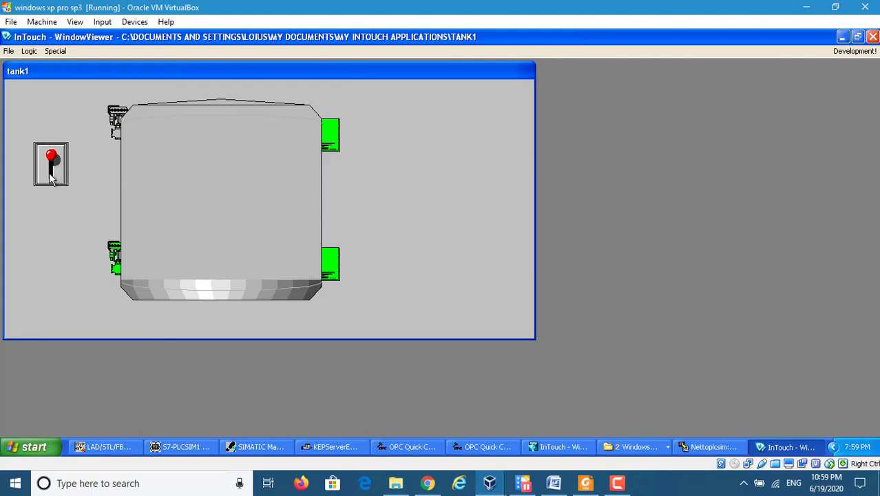
click(51, 175)
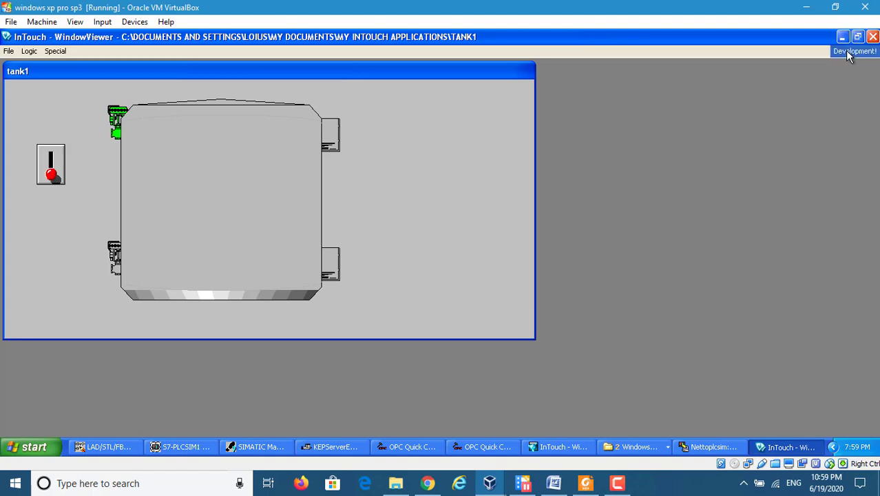
click(873, 36)
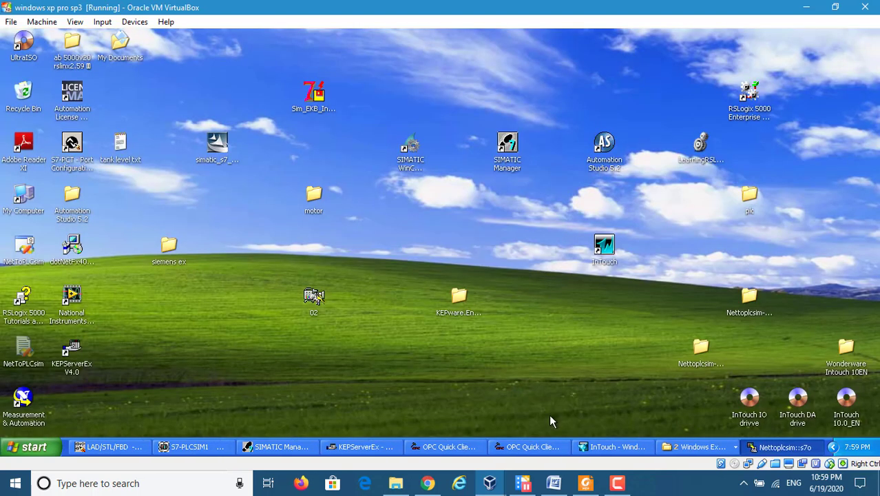
Step: Bring up WindowMaker and the Channel1.Device1 values in OPC Quick Client, minimizing each window after viewing it
click(598, 445)
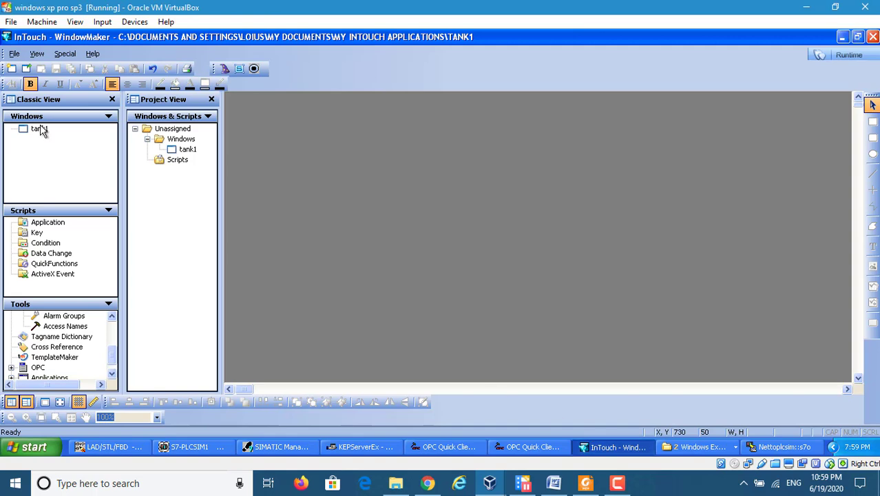
click(843, 37)
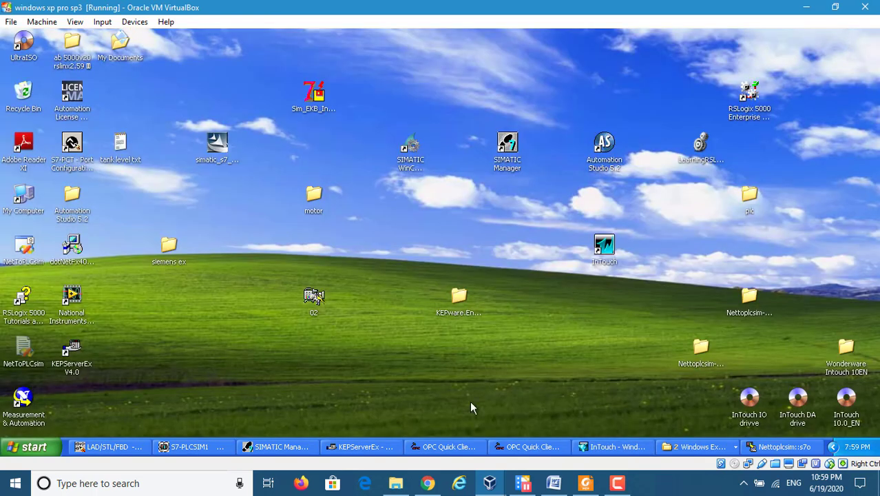
click(464, 449)
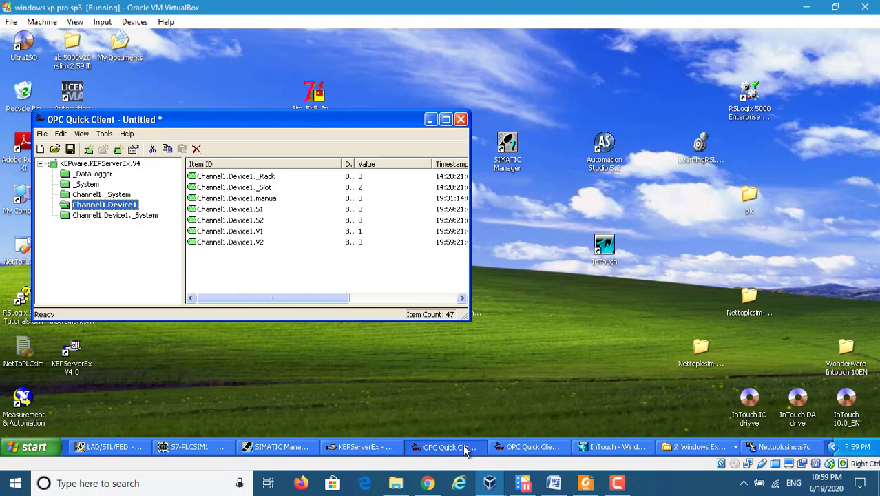
click(430, 119)
mouse_move(591, 483)
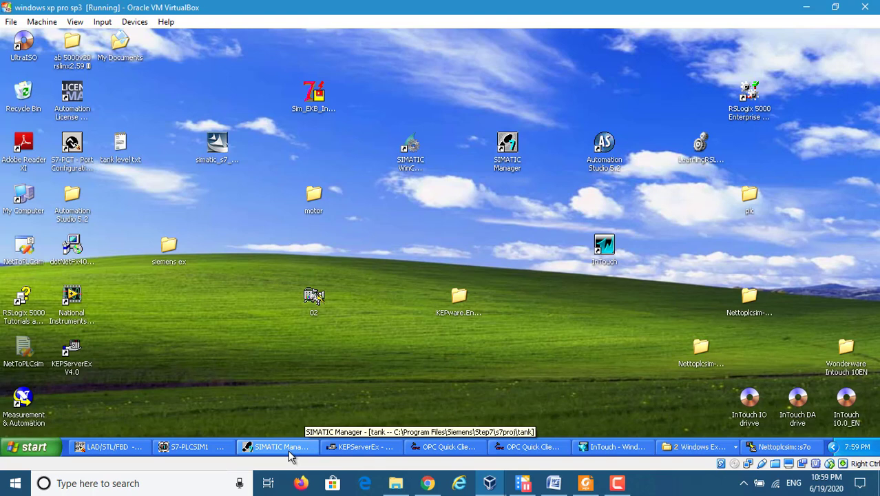
click(618, 484)
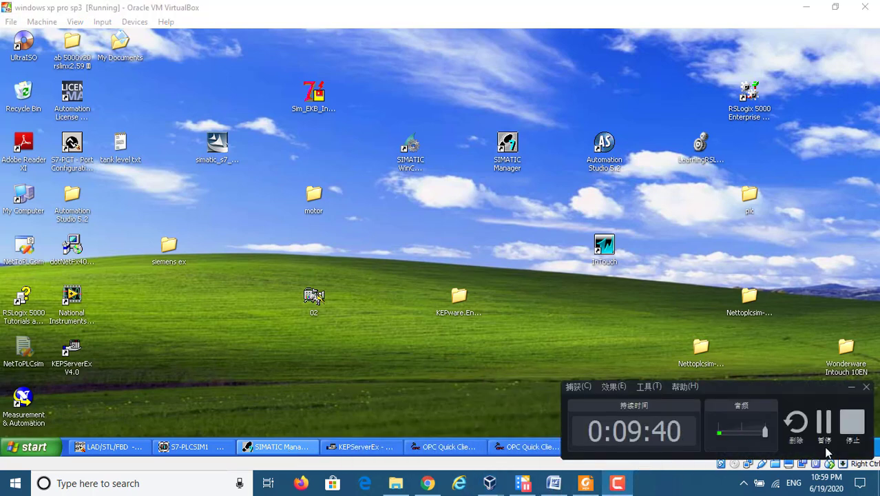